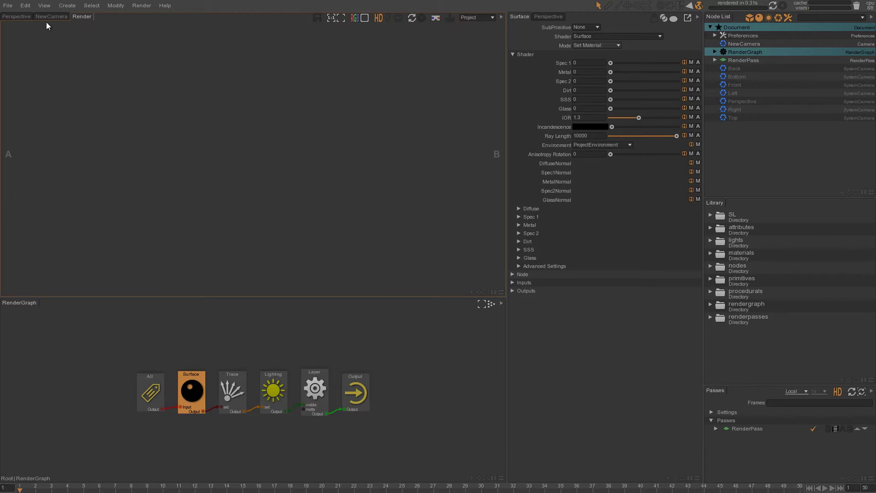
# - Show the Perspective view and add a Plane and a Sphere from the library's primitives to the scene
pyautogui.click(49, 18)
pyautogui.click(17, 17)
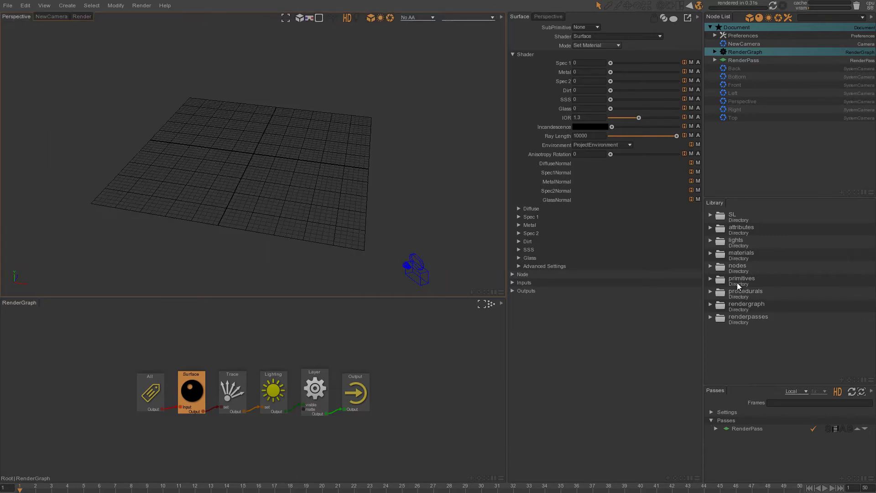
pyautogui.click(710, 279)
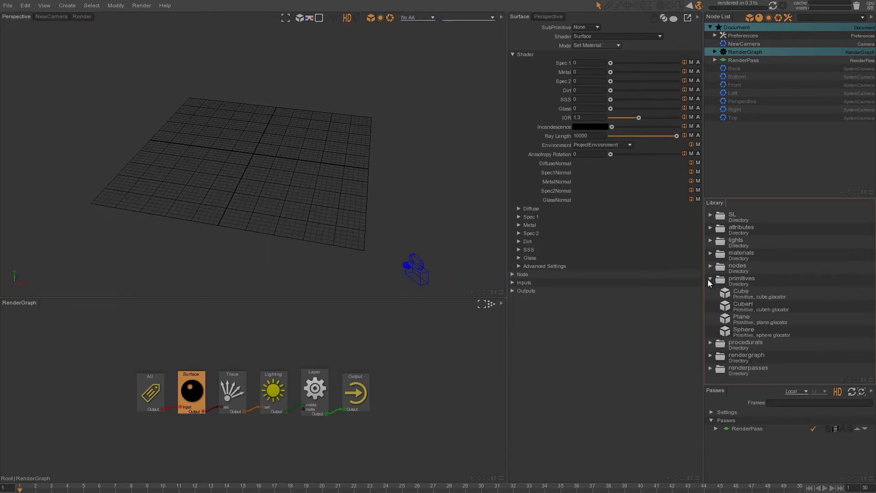
pyautogui.doubleClick(745, 320)
pyautogui.click(745, 332)
pyautogui.doubleClick(743, 332)
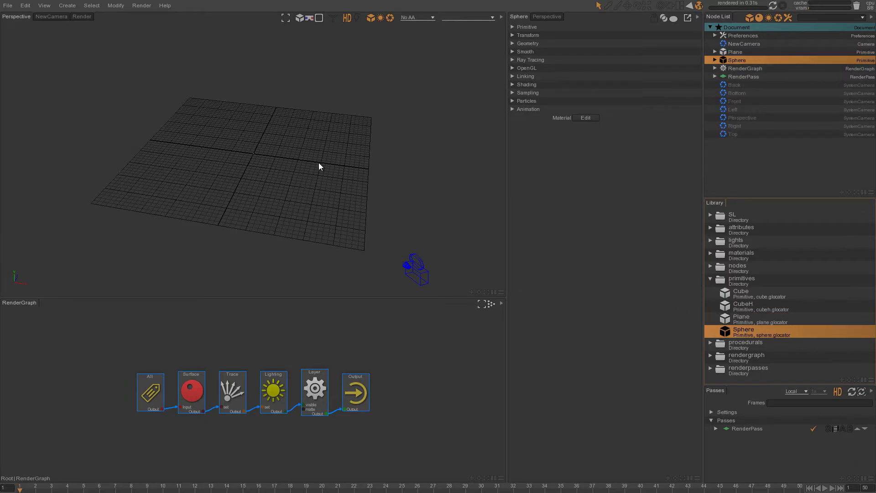
# - Scale up the sphere at the grid centre and enlarge the plane to cover the whole grid
pyautogui.keyDown('alt'); pyautogui.moveTo(278, 173); pyautogui.dragTo(406, 192, button='right'); pyautogui.keyUp('alt')
pyautogui.keyDown('alt'); pyautogui.moveTo(234, 157); pyautogui.dragTo(496, 213, button='right'); pyautogui.keyUp('alt')
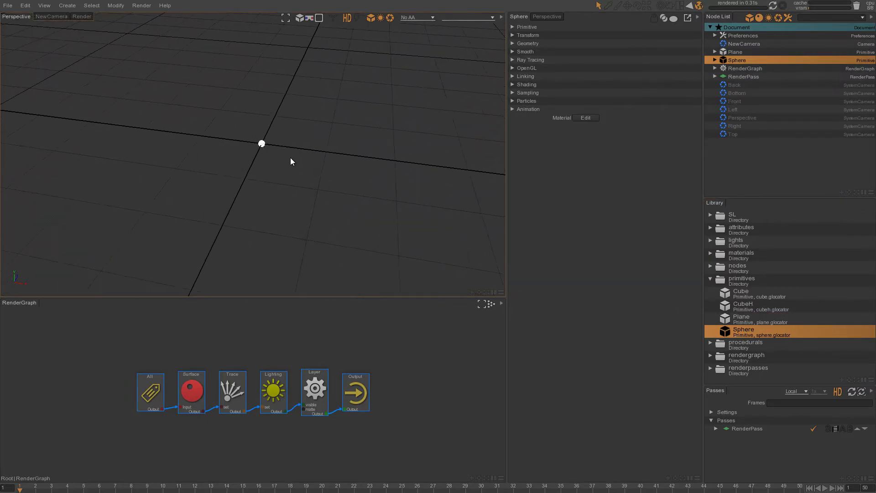
pyautogui.keyDown('alt'); pyautogui.moveTo(299, 165); pyautogui.dragTo(207, 182, button='right'); pyautogui.keyUp('alt')
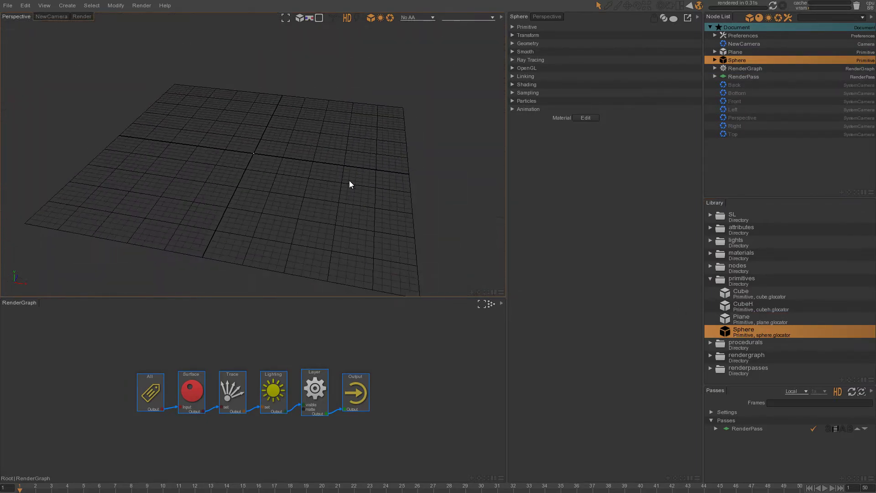
pyautogui.press('r')
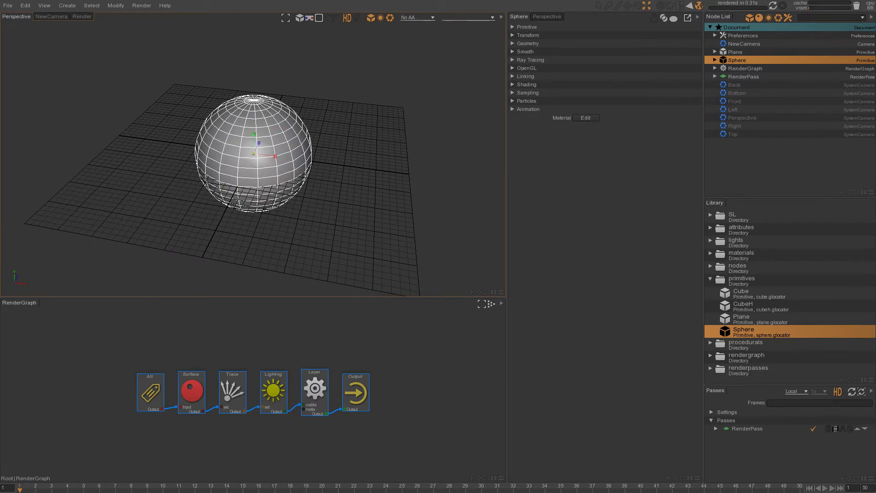
pyautogui.click(736, 52)
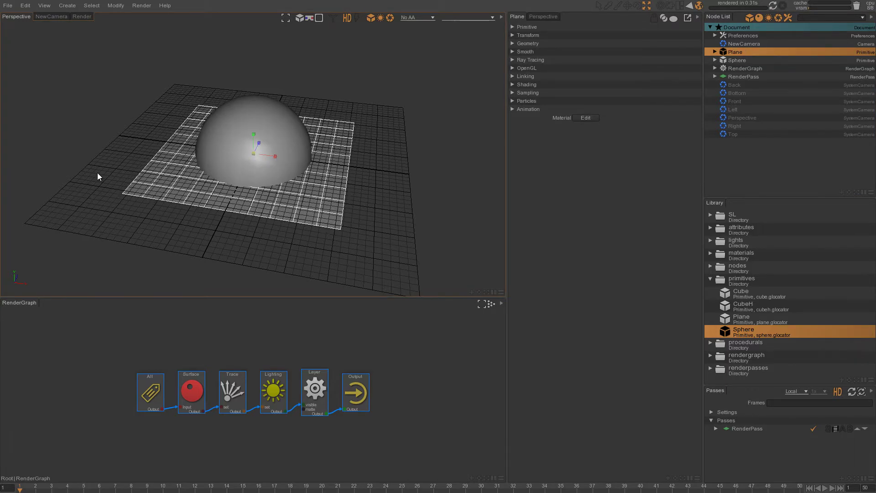
pyautogui.moveTo(252, 156); pyautogui.dragTo(188, 172)
# - Raise the sphere vertically above the plane and scale it down uniformly
pyautogui.click(283, 125)
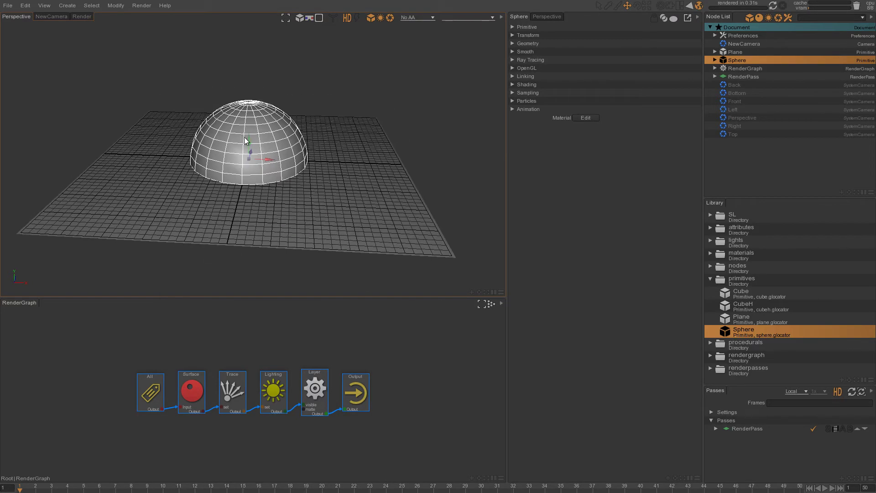
pyautogui.moveTo(249, 97)
pyautogui.mouseDown()
pyautogui.moveTo(251, 78)
pyautogui.moveTo(248, 86)
pyautogui.mouseUp()
pyautogui.moveTo(276, 176)
pyautogui.keyDown('alt'); pyautogui.mouseDown()
pyautogui.moveTo(277, 126)
pyautogui.moveTo(211, 178)
pyautogui.moveTo(261, 168)
pyautogui.mouseUp(); pyautogui.keyUp('alt')
pyautogui.press('r')
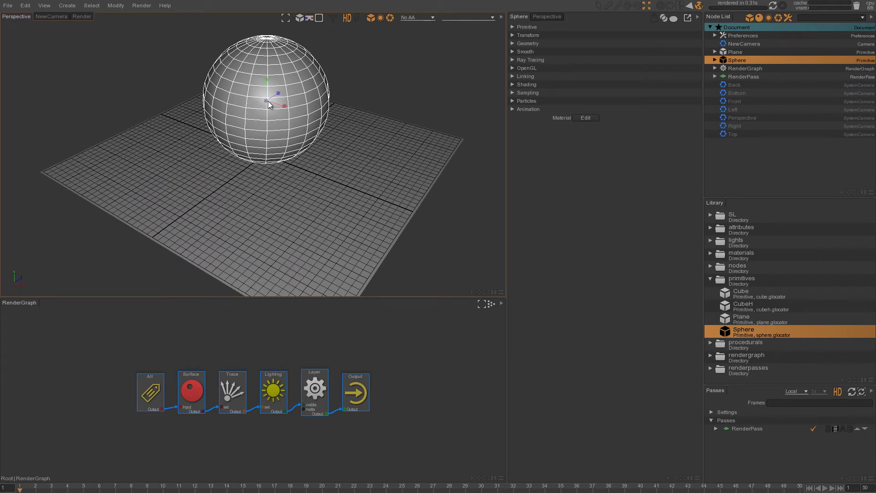
pyautogui.moveTo(269, 105); pyautogui.dragTo(358, 121)
# - Lower the sphere vertically until it rests on the plane
pyautogui.press('w')
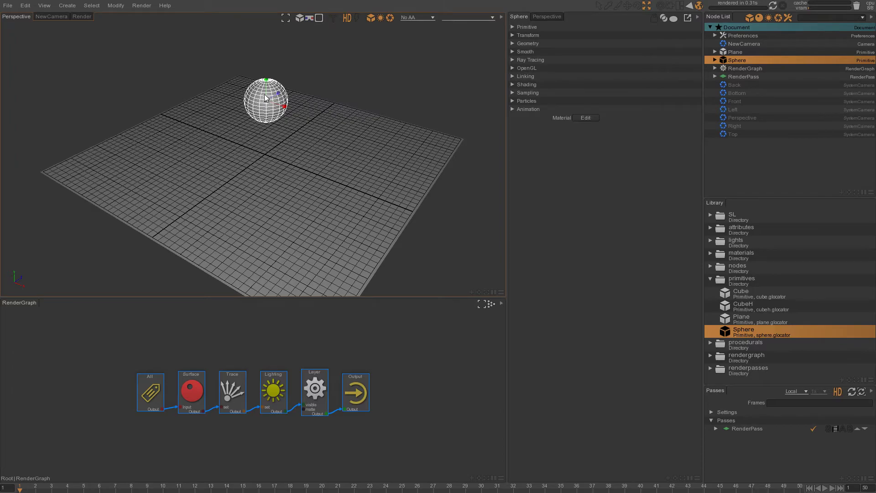
pyautogui.moveTo(261, 80); pyautogui.dragTo(263, 112)
pyautogui.moveTo(191, 145)
pyautogui.keyDown('alt'); pyautogui.mouseDown()
pyautogui.moveTo(306, 187)
pyautogui.moveTo(195, 156)
pyautogui.mouseUp(); pyautogui.keyUp('alt')
pyautogui.keyDown('alt'); pyautogui.moveTo(198, 154); pyautogui.dragTo(286, 163, button='right'); pyautogui.keyUp('alt')
pyautogui.moveTo(287, 163)
pyautogui.keyDown('alt'); pyautogui.mouseDown()
pyautogui.moveTo(249, 143)
pyautogui.moveTo(288, 155)
pyautogui.moveTo(285, 198)
pyautogui.moveTo(289, 169)
pyautogui.mouseUp(); pyautogui.keyUp('alt')
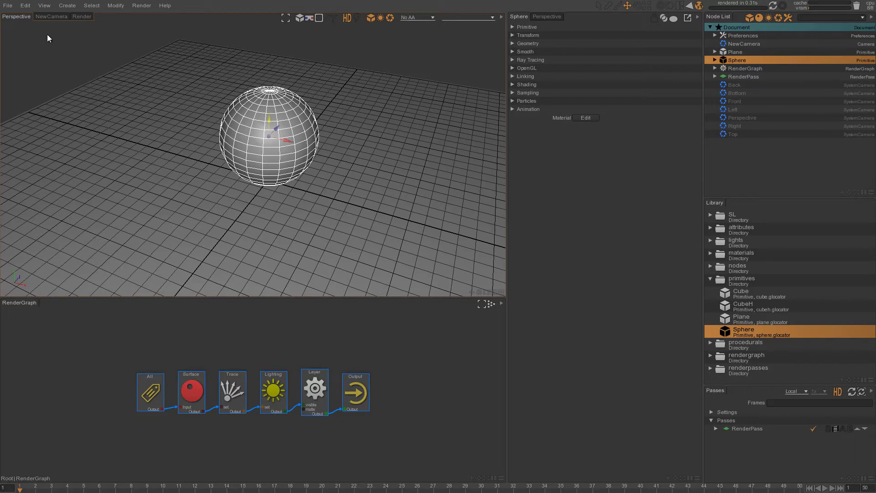
# - Create an environment and load Backyard_RefCross.tif as its environment map
pyautogui.click(75, 7)
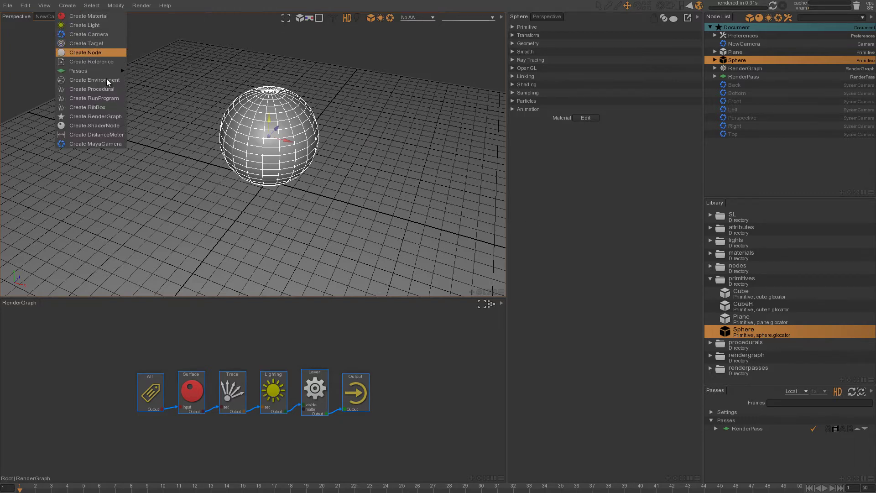
pyautogui.click(92, 81)
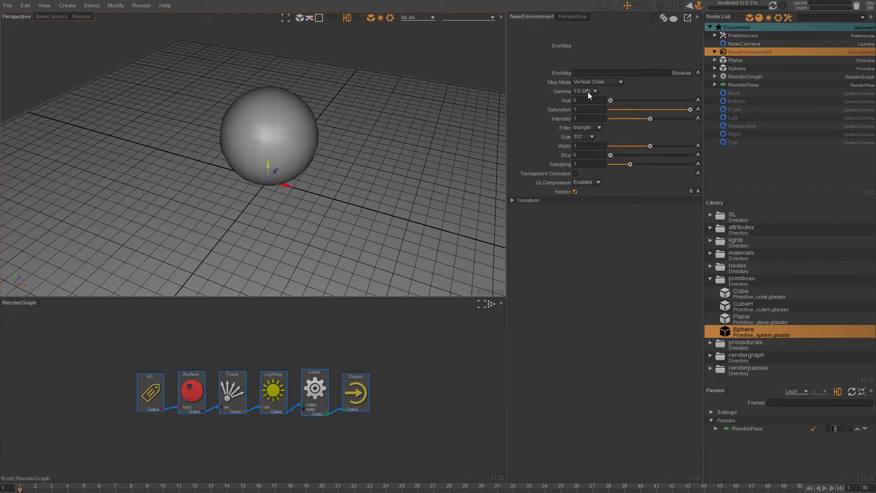
pyautogui.click(681, 72)
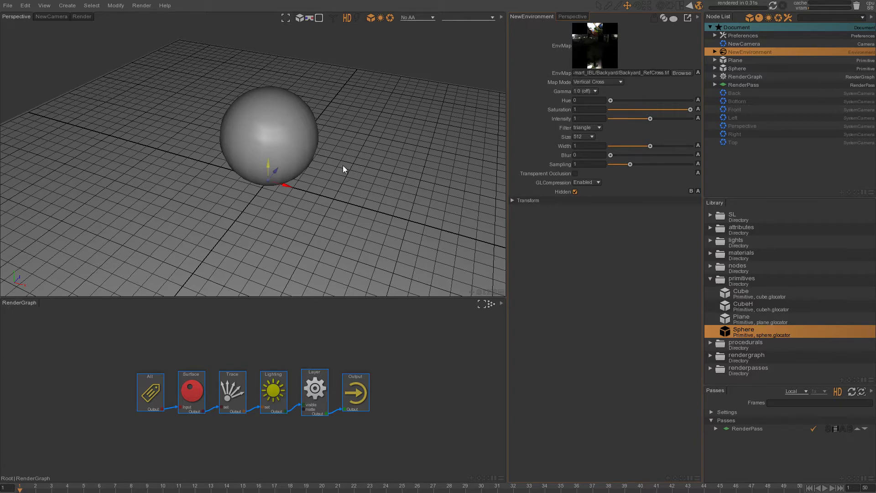
pyautogui.keyDown('alt'); pyautogui.moveTo(302, 170); pyautogui.dragTo(297, 174); pyautogui.keyUp('alt')
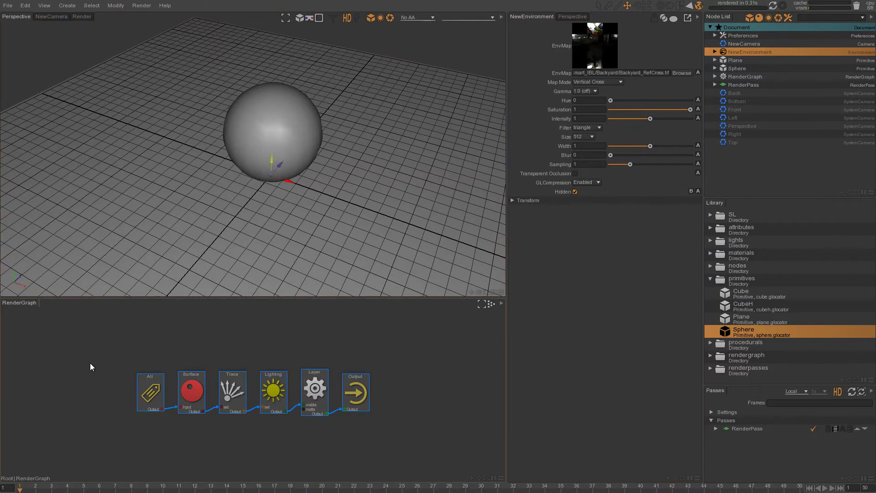
# - Show the scene's root nodes in the Browser and reopen the RenderGraph node from there
pyautogui.click(90, 363)
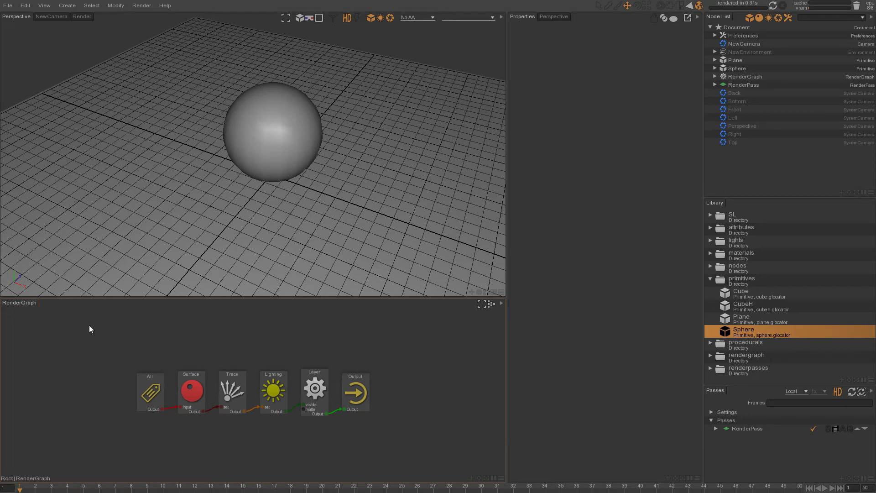
pyautogui.press('space')
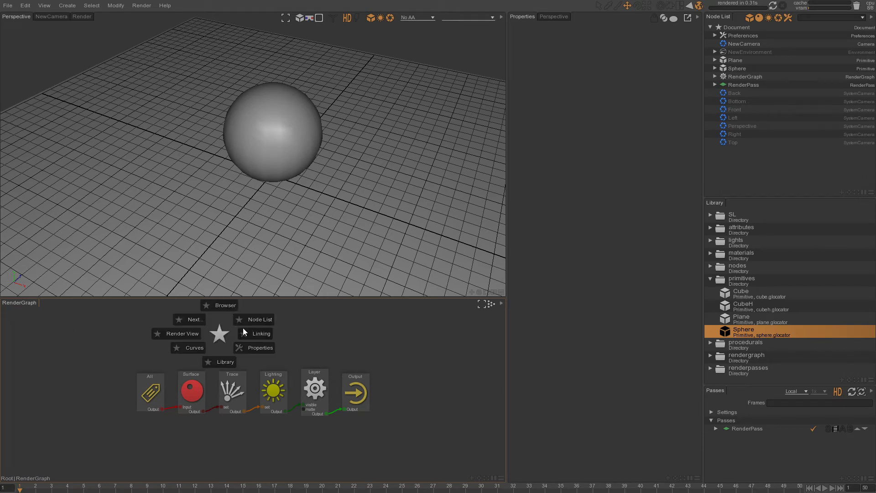
pyautogui.click(223, 306)
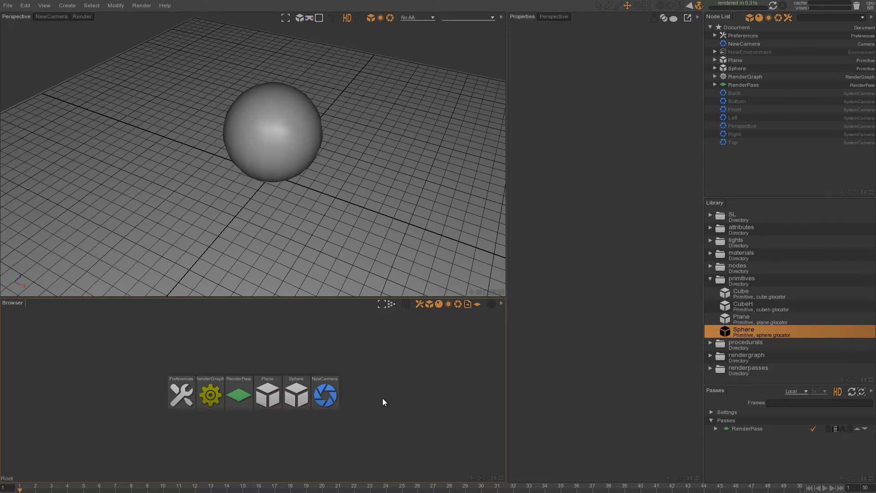
pyautogui.doubleClick(207, 390)
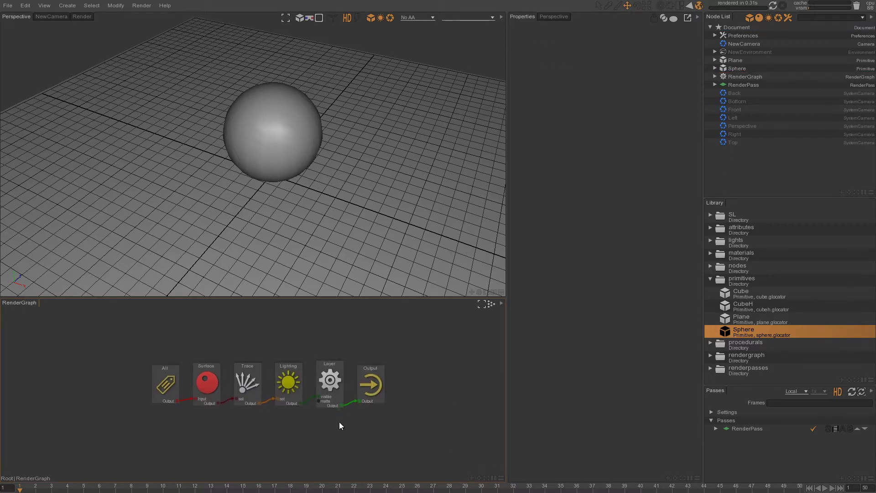
pyautogui.moveTo(339, 421); pyautogui.dragTo(337, 428, button='middle')
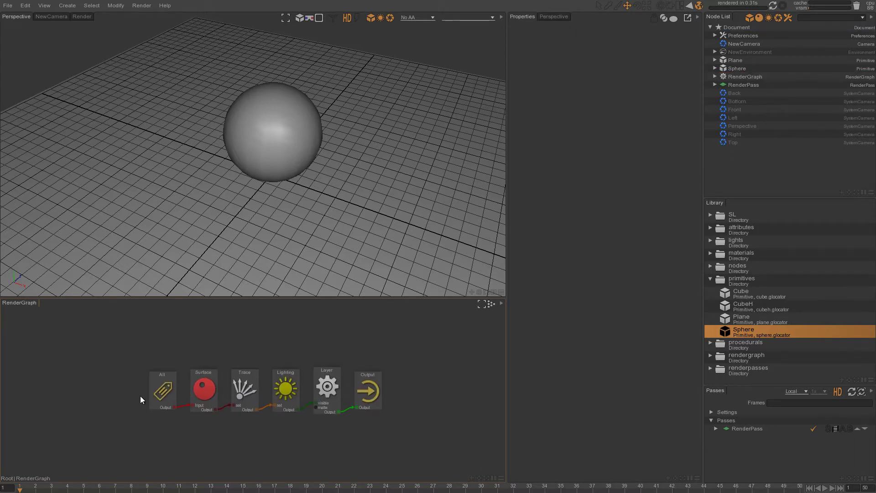
# - Examine the All tag node's settings and the sphere's Primitive attributes, including its Tags field
pyautogui.click(163, 384)
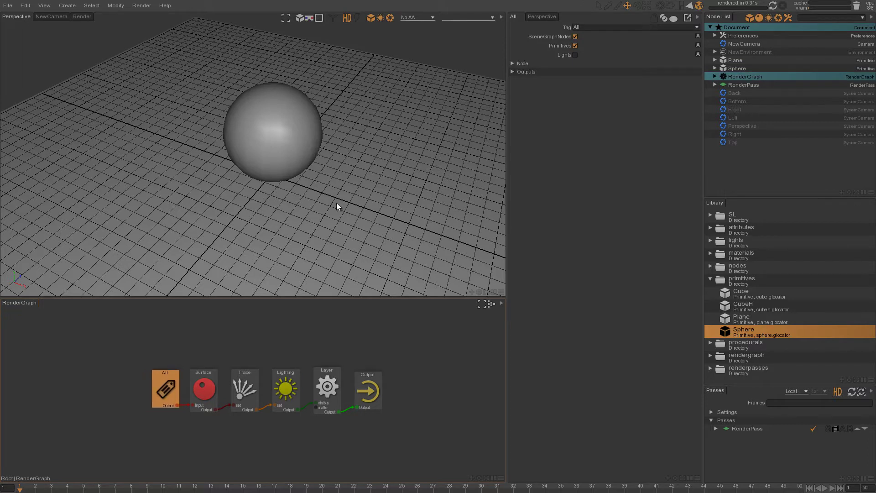
pyautogui.moveTo(168, 387); pyautogui.dragTo(161, 387)
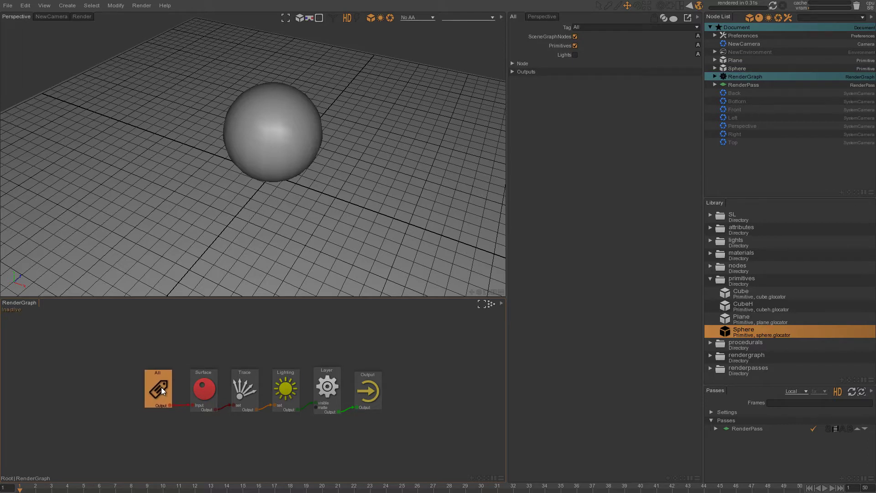
pyautogui.click(273, 130)
pyautogui.click(538, 26)
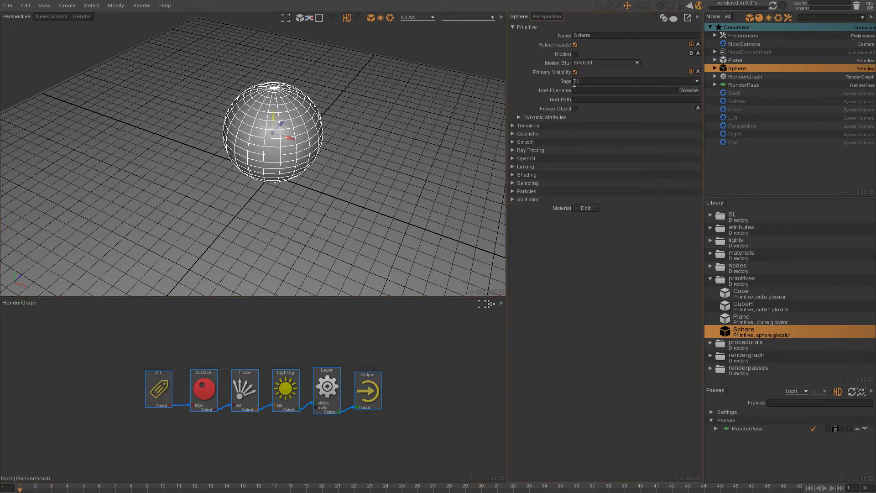
pyautogui.click(525, 27)
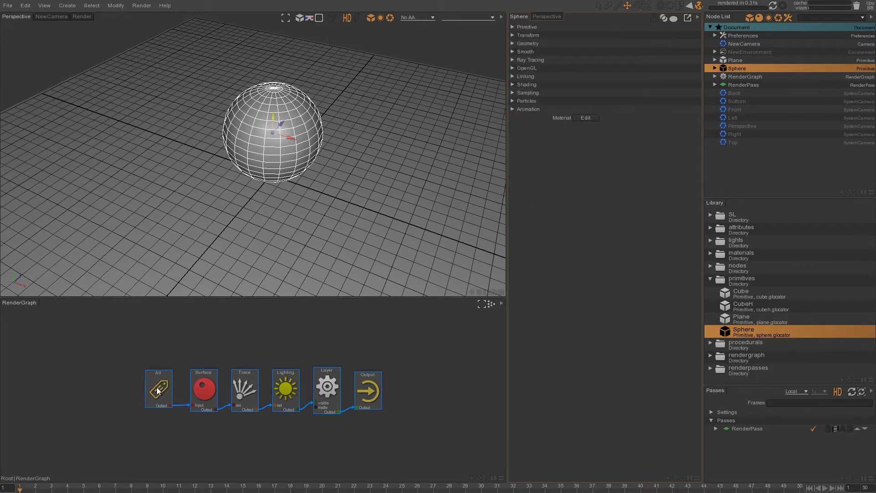
# - Open the Surface shader node's settings in the render graph and review its Environment options
pyautogui.click(209, 388)
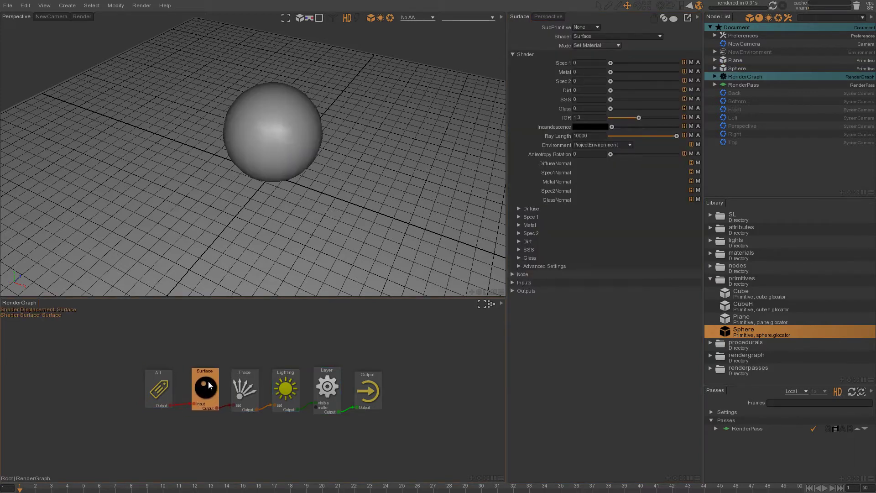
pyautogui.moveTo(209, 387); pyautogui.dragTo(200, 392)
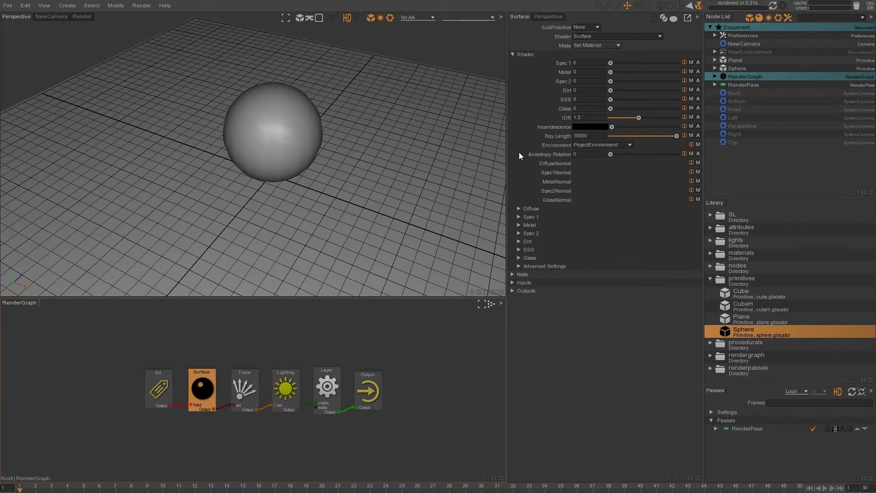
pyautogui.click(630, 145)
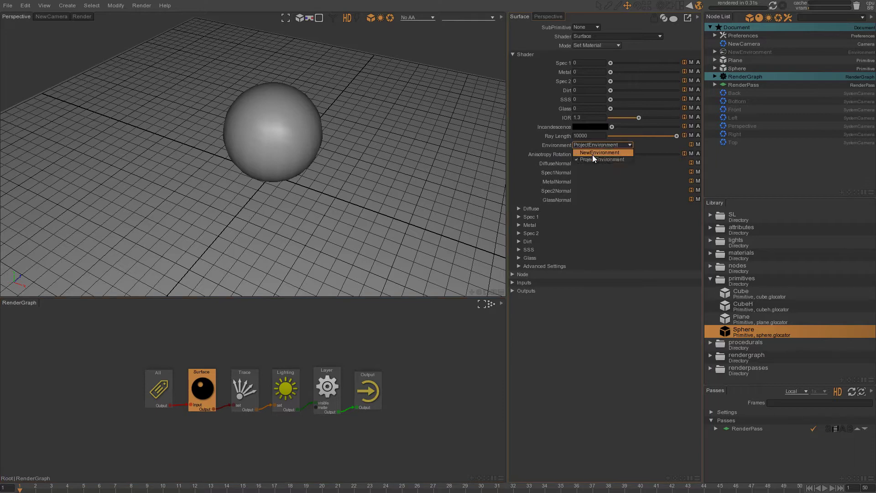
pyautogui.click(582, 153)
pyautogui.click(630, 145)
pyautogui.click(602, 159)
# - Frame the sphere close up through NewCamera and start a live render of the scene in the Render view
pyautogui.click(51, 17)
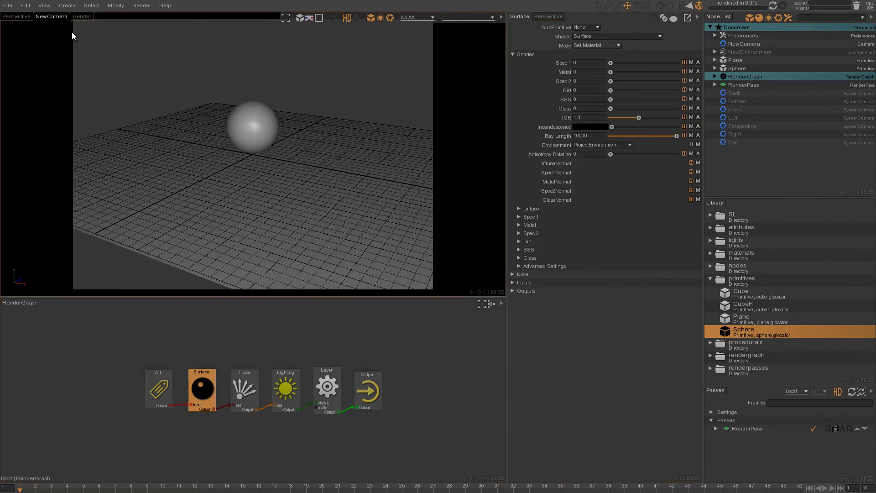
pyautogui.moveTo(208, 122); pyautogui.dragTo(274, 194)
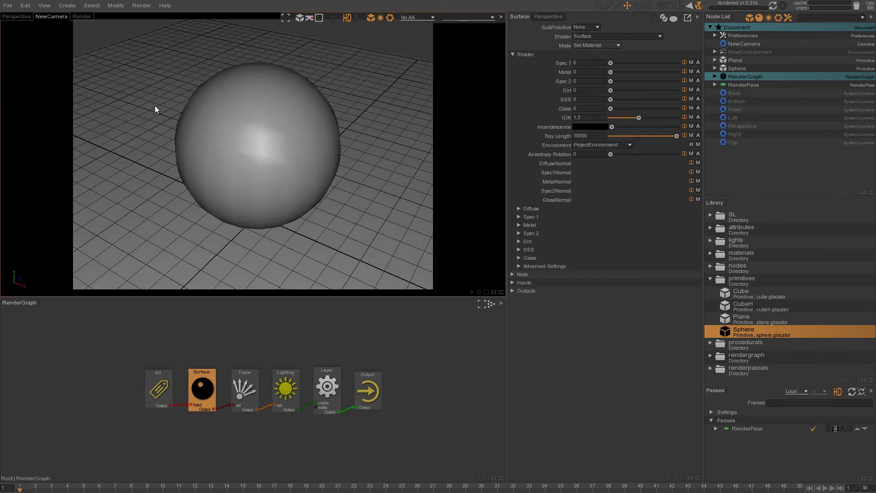
pyautogui.click(80, 16)
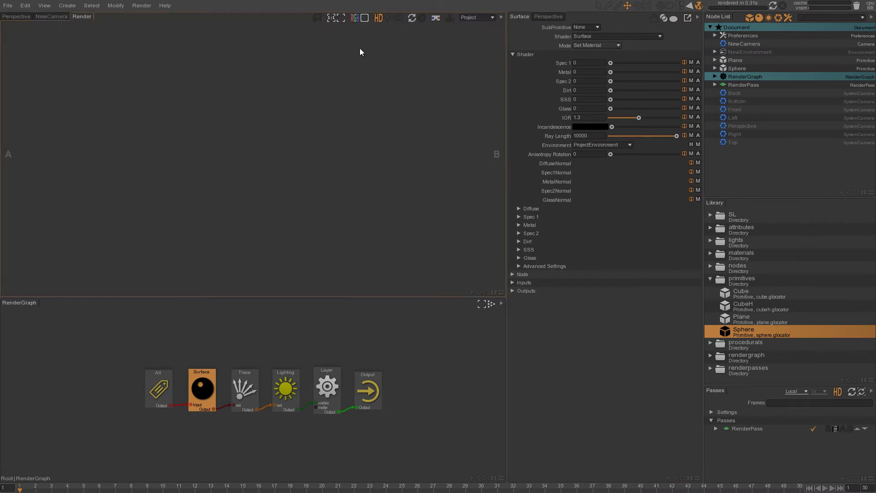
pyautogui.click(388, 18)
pyautogui.click(398, 19)
pyautogui.click(410, 18)
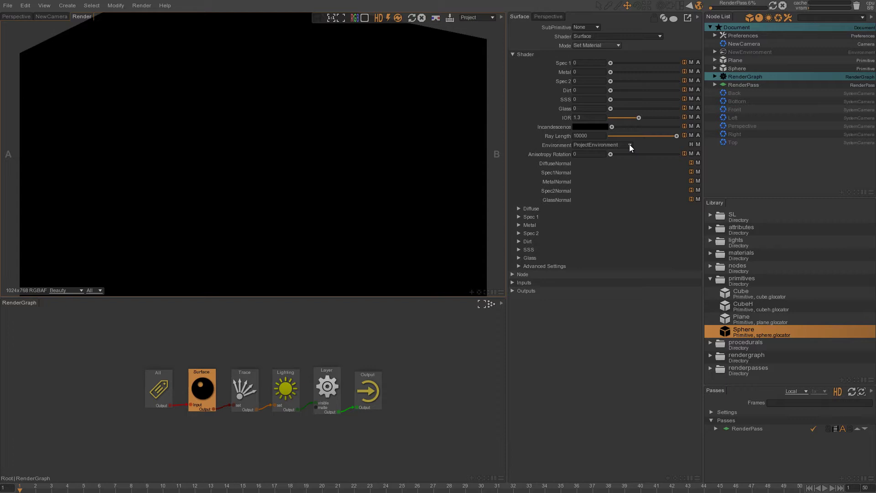
# - Set the Surface shader's Environment to NewEnvironment
pyautogui.click(631, 145)
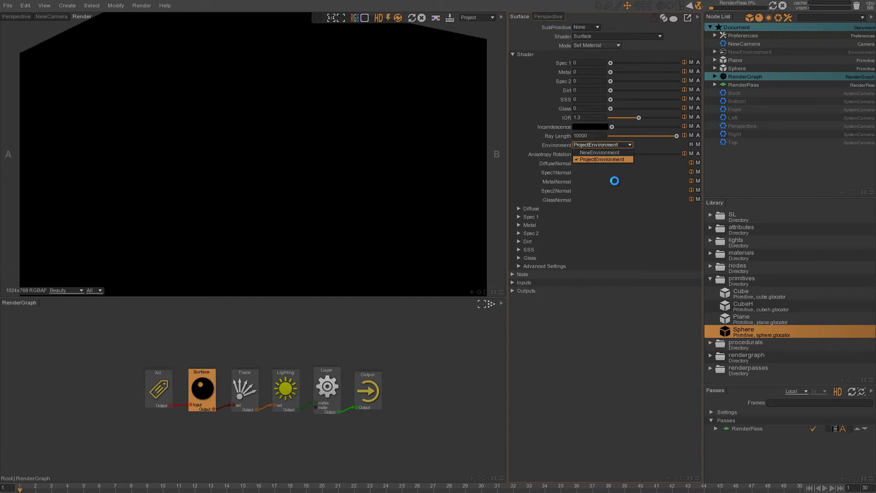
pyautogui.click(599, 152)
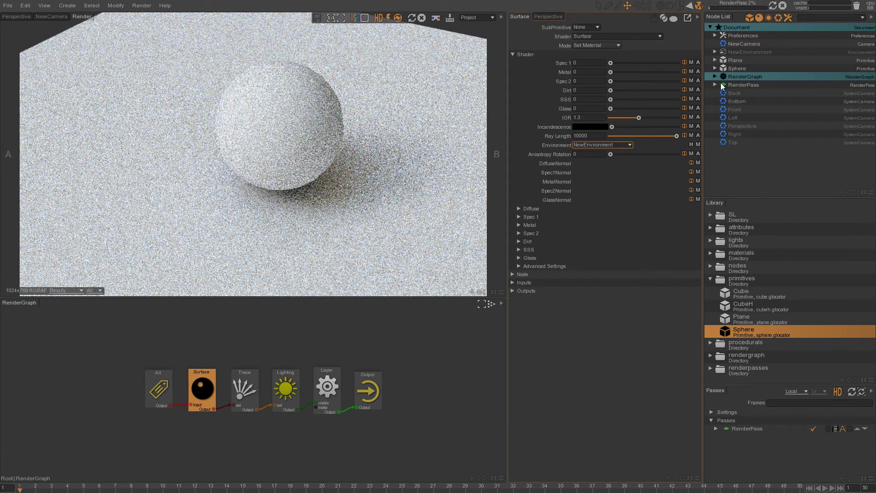
# - Try an Intensity of 0.2 on NewEnvironment and return it to 1
pyautogui.click(749, 52)
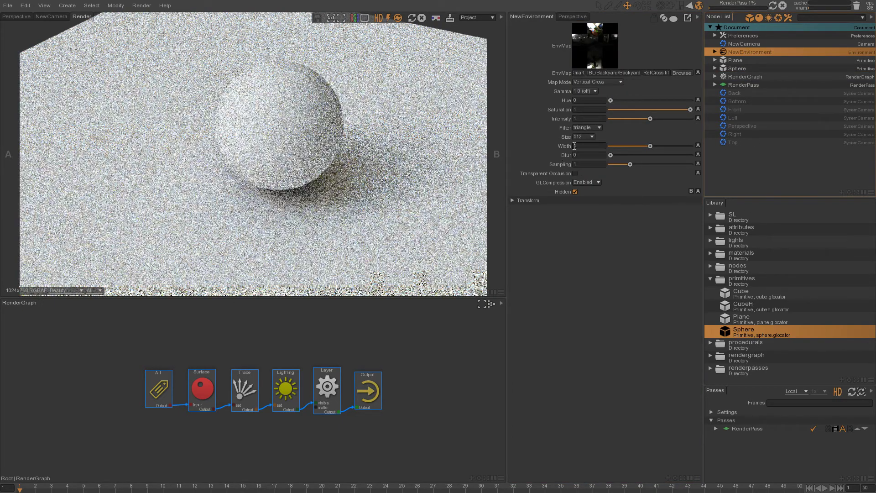
pyautogui.click(585, 115)
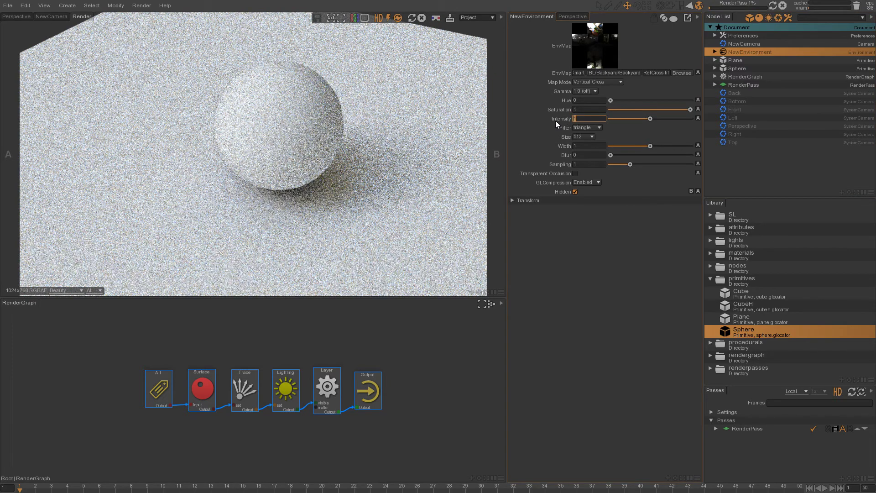
pyautogui.write('0.2')
pyautogui.press('Return')
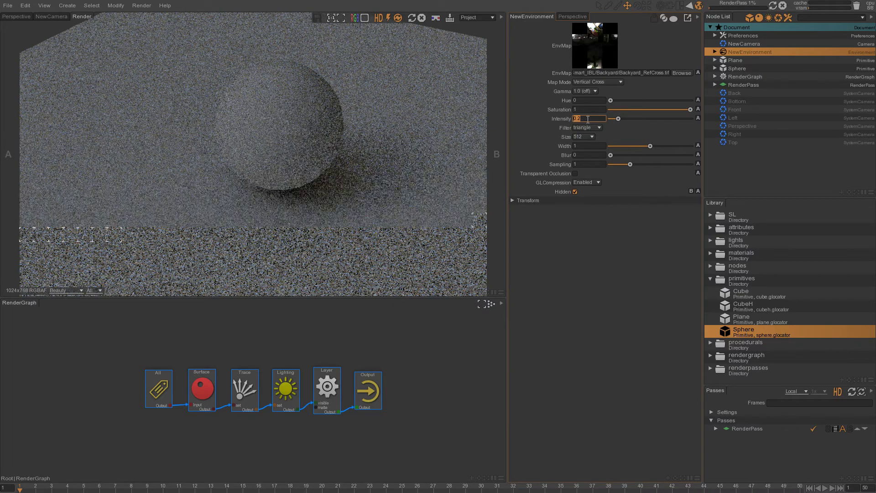
pyautogui.write('1')
pyautogui.press('Return')
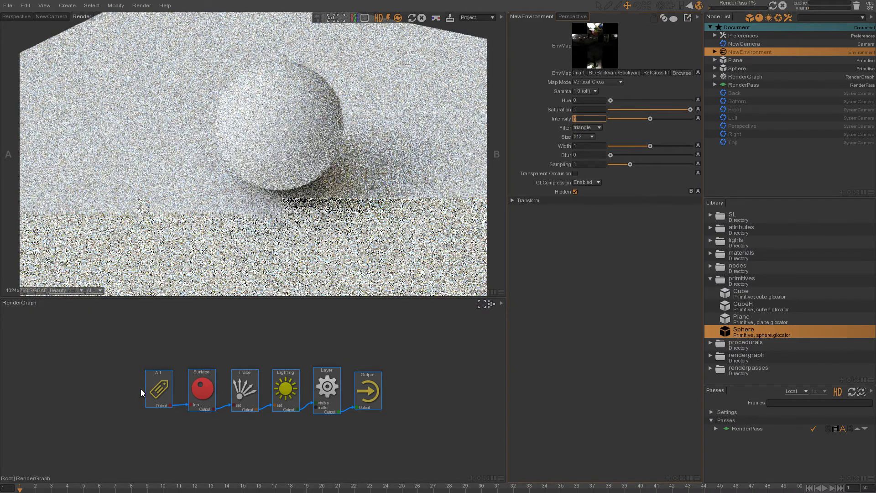
# - Review the render graph's chain of nodes in order: All, Surface, Trace, Lighting, Layer and Output
pyautogui.moveTo(162, 390); pyautogui.dragTo(196, 391)
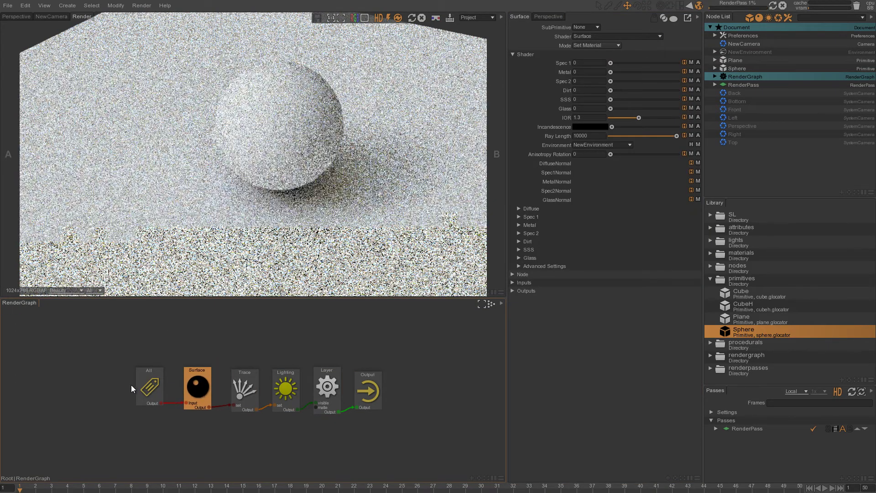
pyautogui.moveTo(154, 369); pyautogui.dragTo(152, 369)
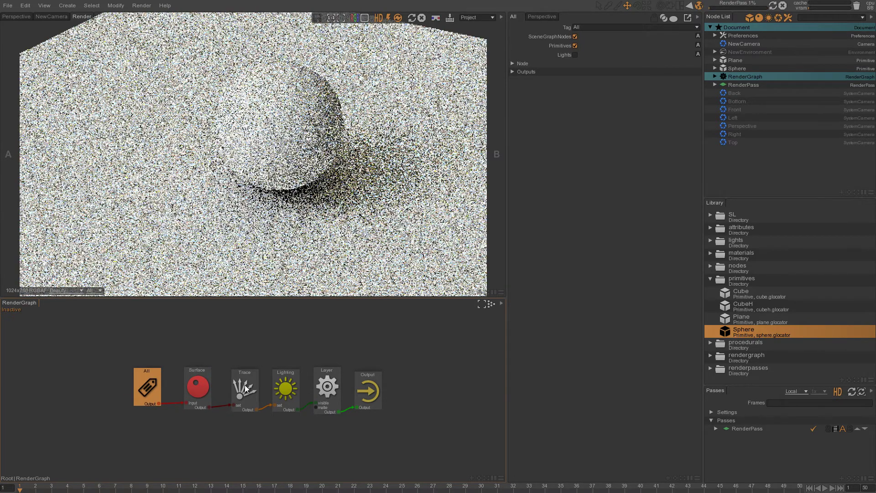
pyautogui.click(235, 395)
pyautogui.click(286, 388)
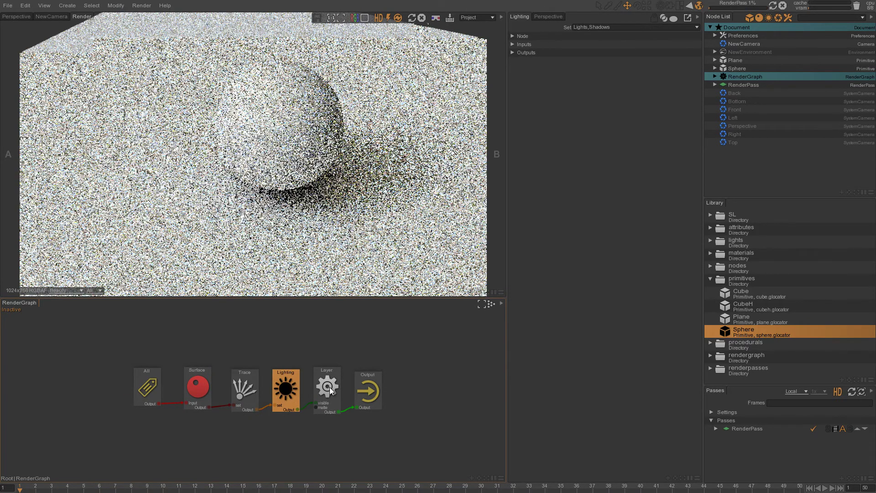
pyautogui.click(330, 387)
pyautogui.click(377, 391)
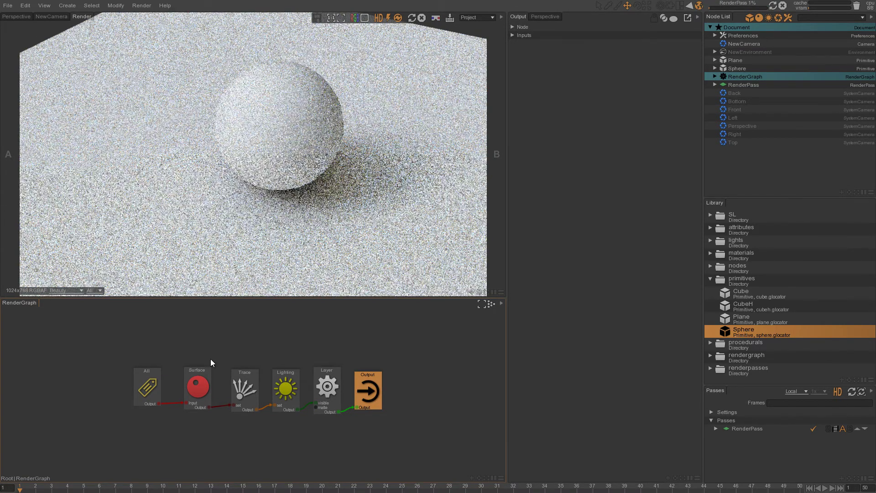
# - Set the Surface shader's diffuse Color to pure red (R 1, G 0, B 0)
pyautogui.click(198, 384)
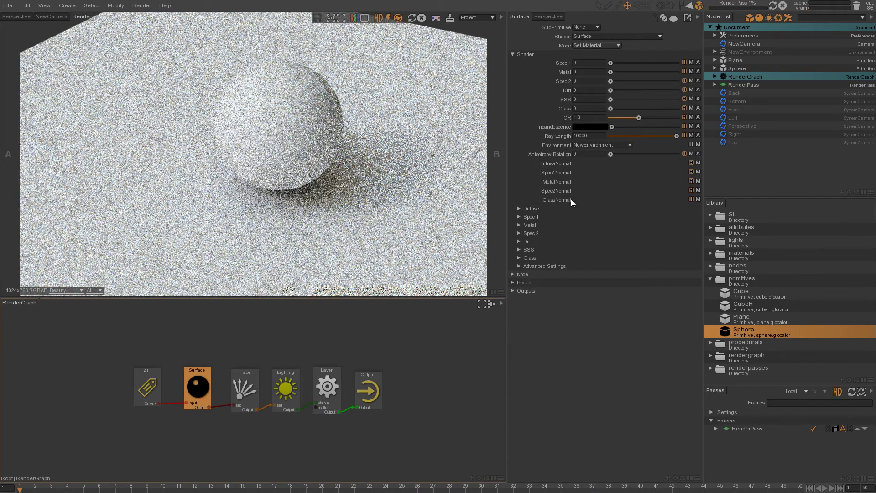
pyautogui.click(525, 208)
pyautogui.click(591, 218)
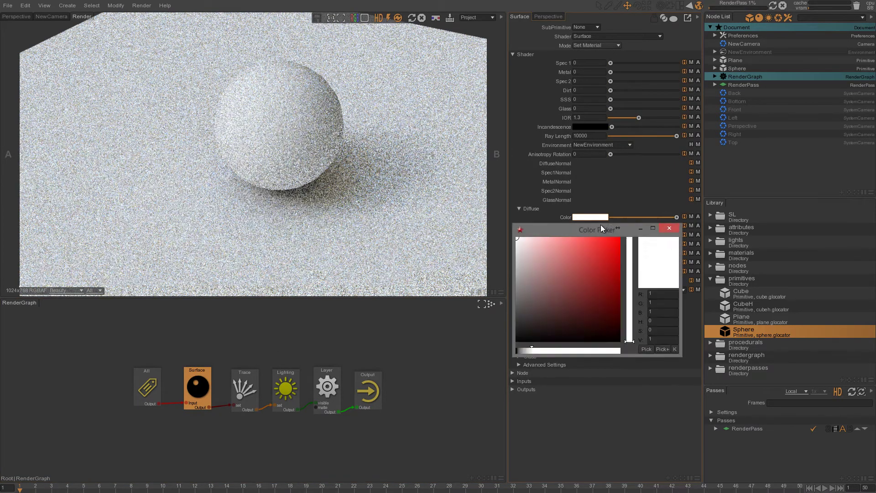
pyautogui.moveTo(608, 264); pyautogui.dragTo(635, 231)
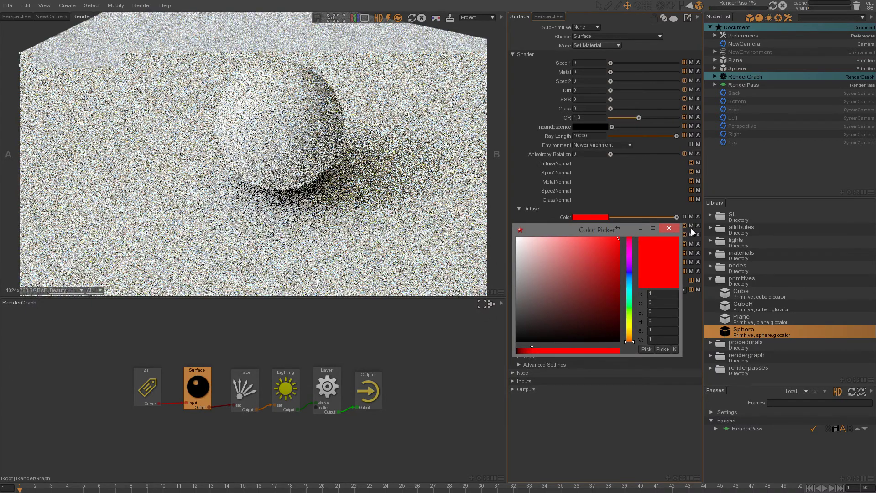
pyautogui.click(676, 230)
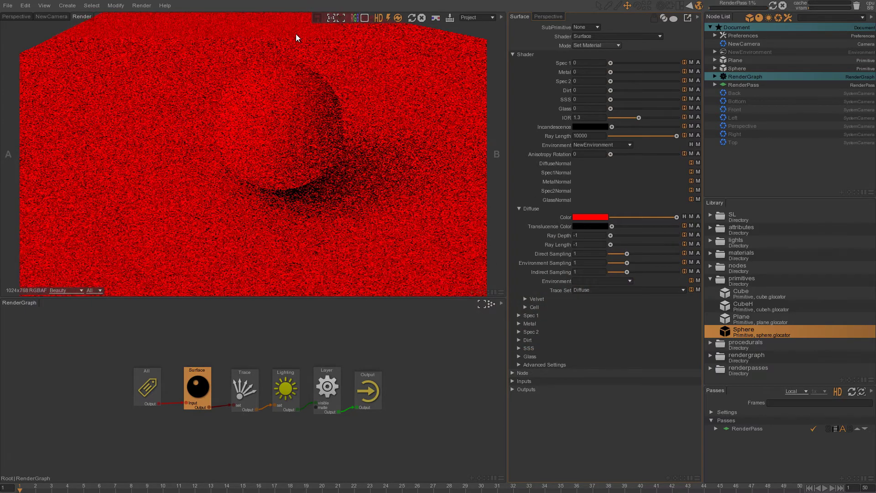
# - With the render's automatic refresh off, set the Surface shader's diffuse Color to blue (0, 0.113, 1) and refresh the render
pyautogui.click(412, 18)
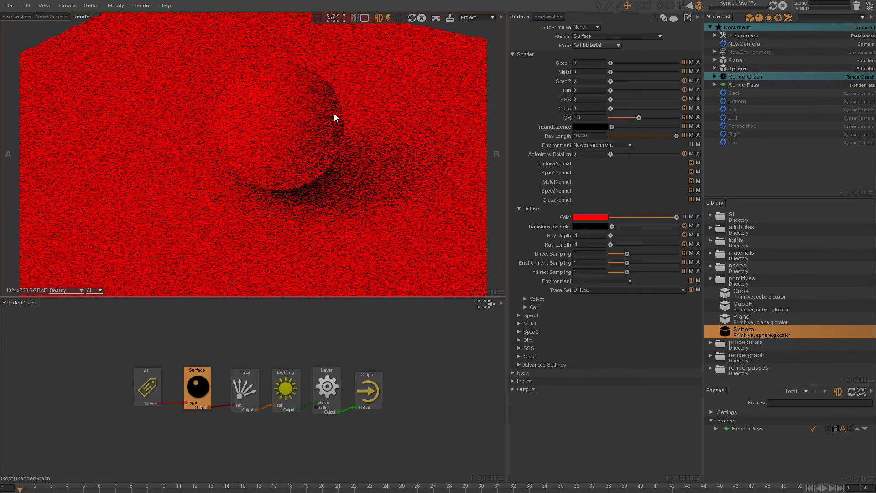
pyautogui.click(592, 218)
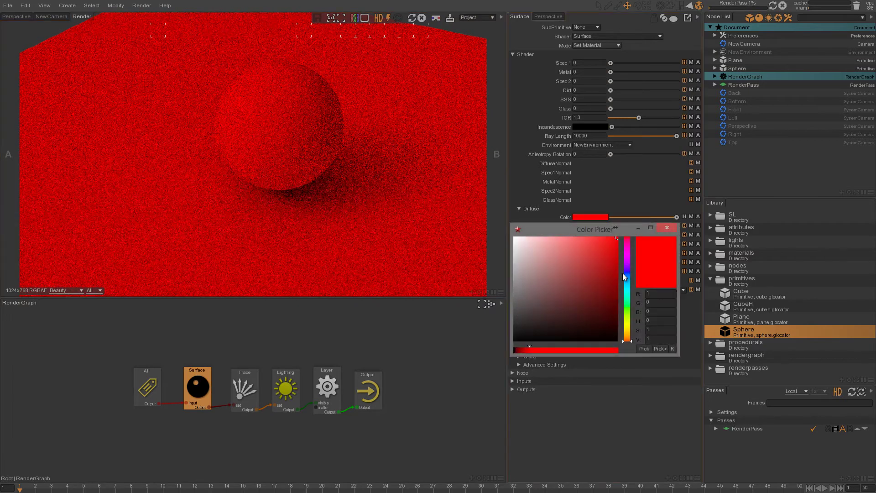
pyautogui.click(629, 275)
pyautogui.moveTo(628, 275); pyautogui.dragTo(629, 273)
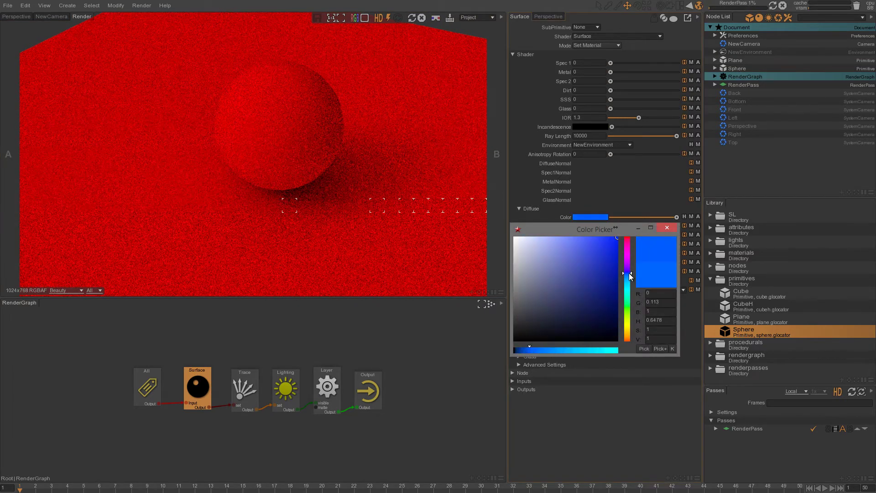
pyautogui.click(667, 227)
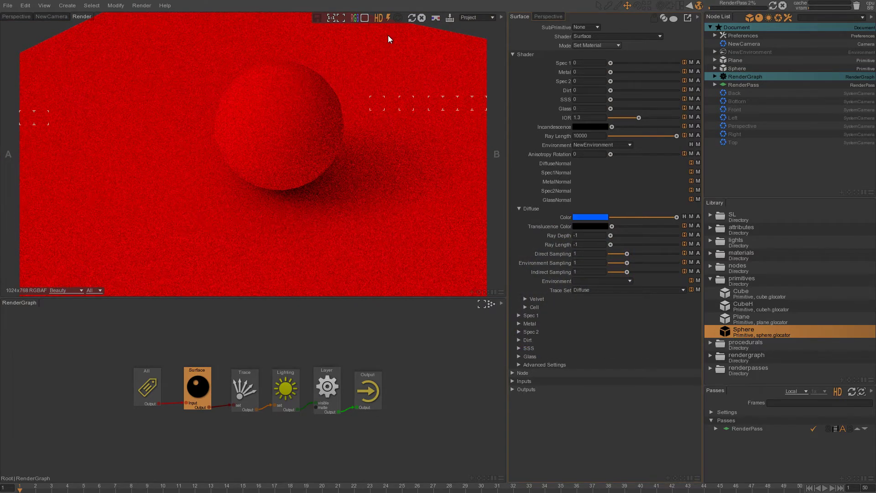
pyautogui.click(399, 18)
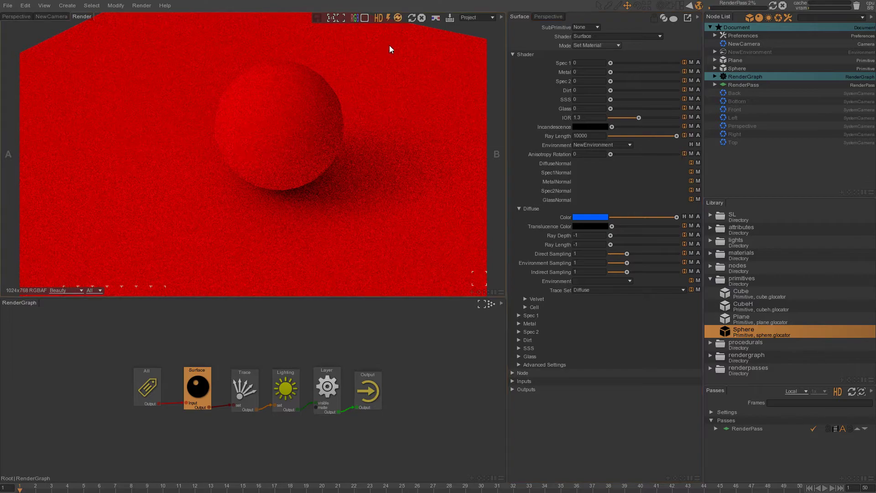
pyautogui.click(410, 19)
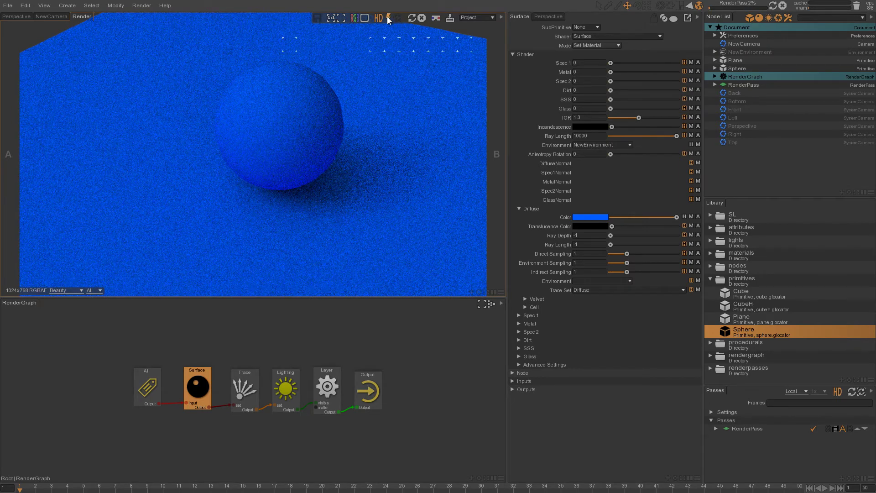
# - Stop the progressive preview, start a full render, and open the Samples value in RenderPass's Render Settings
pyautogui.click(422, 18)
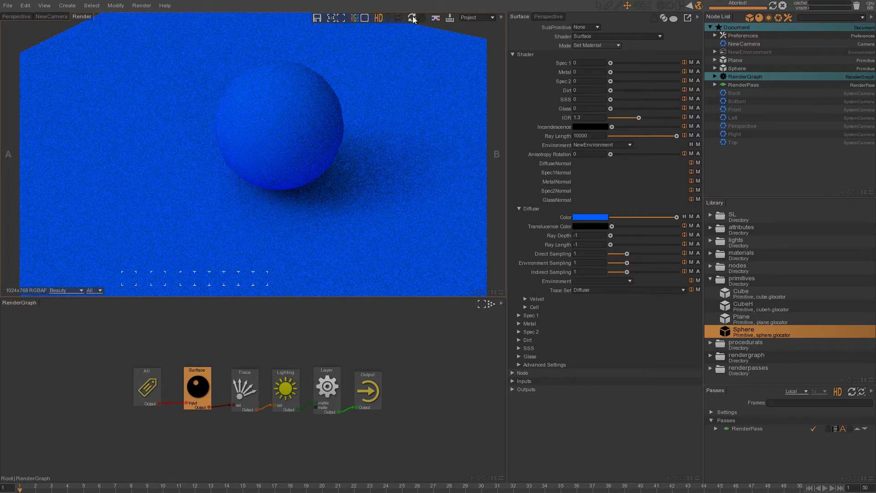
pyautogui.click(413, 18)
pyautogui.click(741, 429)
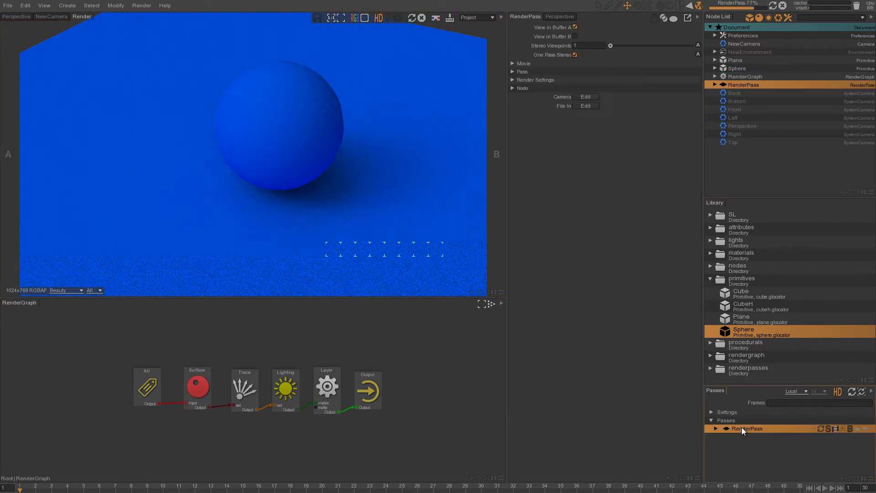
pyautogui.click(529, 80)
pyautogui.click(573, 98)
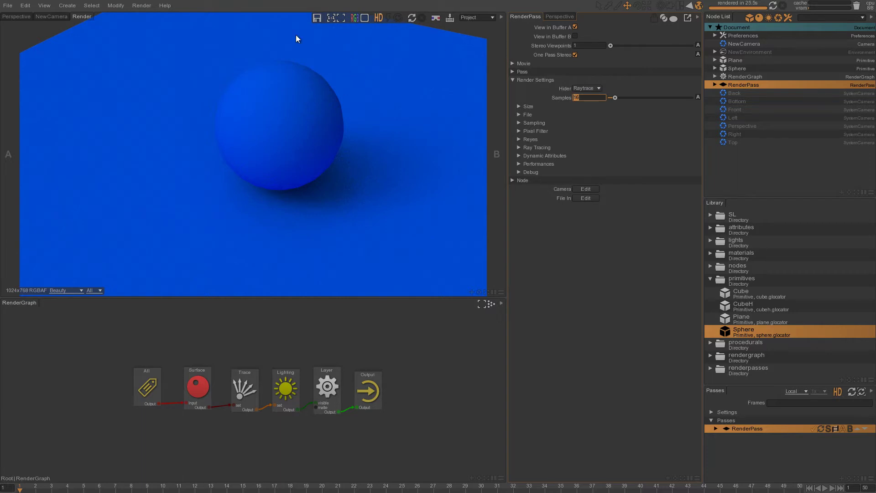
# - Push the blue render from buffer A into the pass medias and inspect the stored image
pyautogui.click(448, 19)
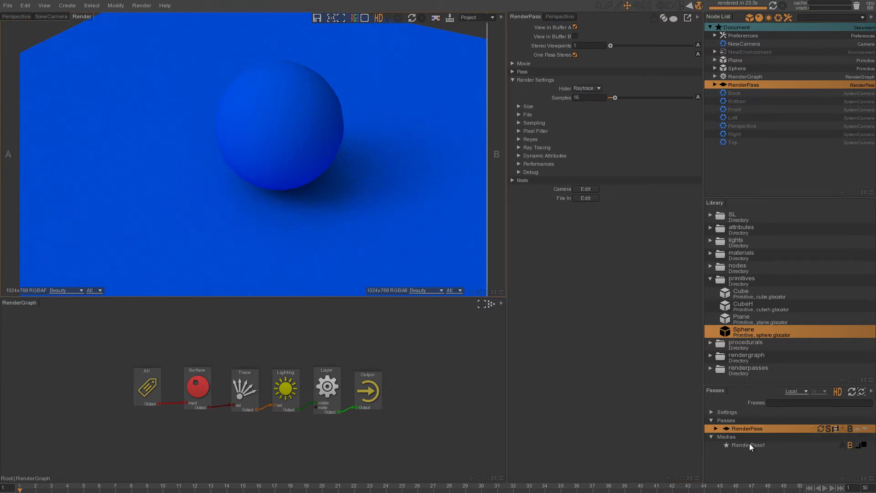
pyautogui.click(749, 445)
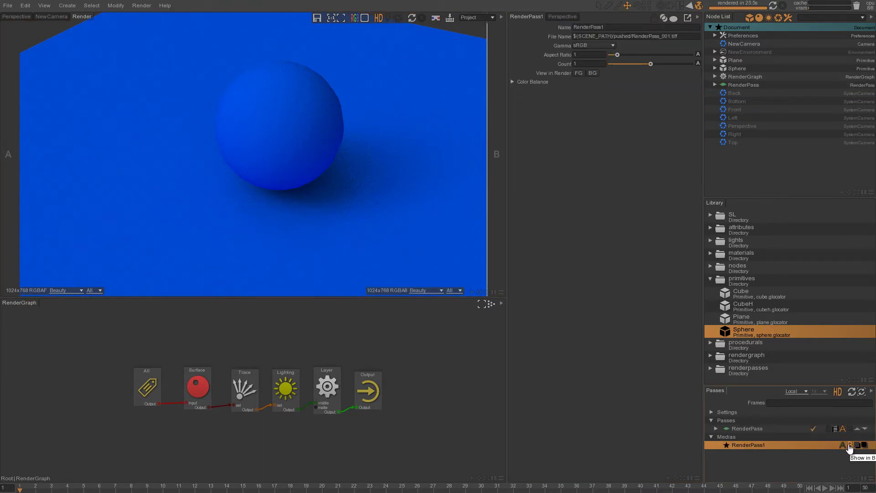
# - Set the Surface shader's diffuse Color back to red and render the scene again
pyautogui.click(194, 386)
pyautogui.click(582, 217)
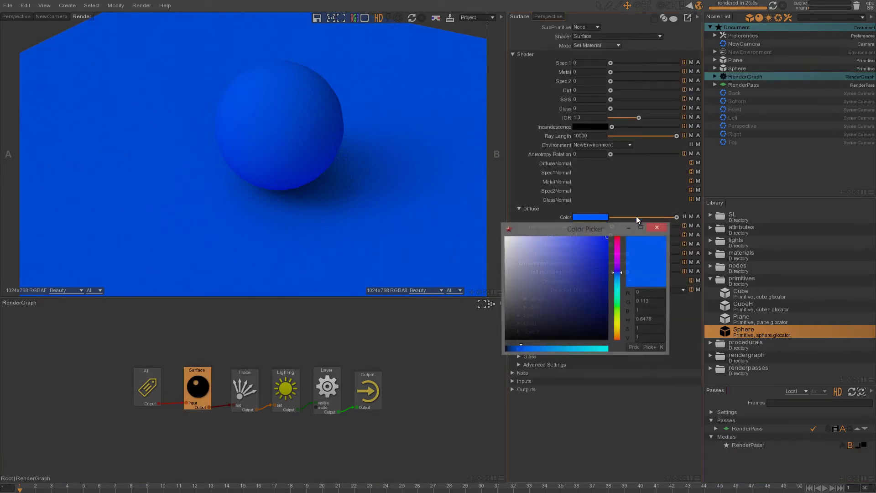
pyautogui.click(617, 238)
pyautogui.click(658, 227)
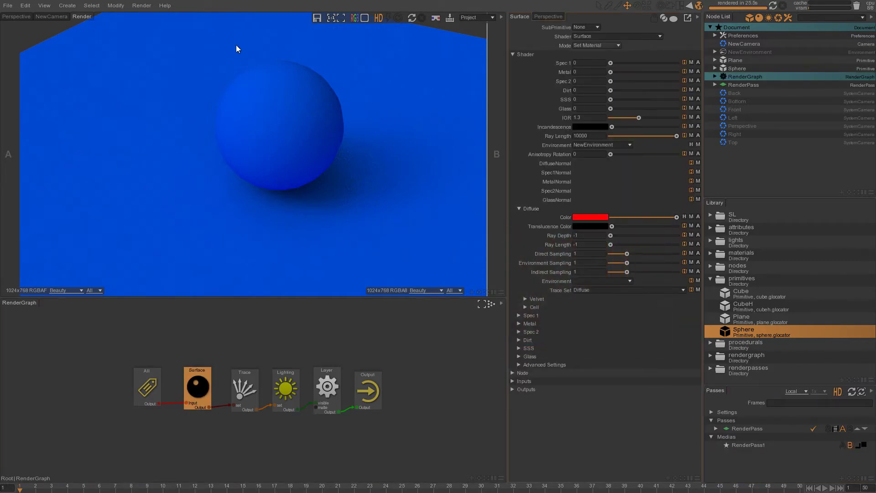
pyautogui.click(410, 17)
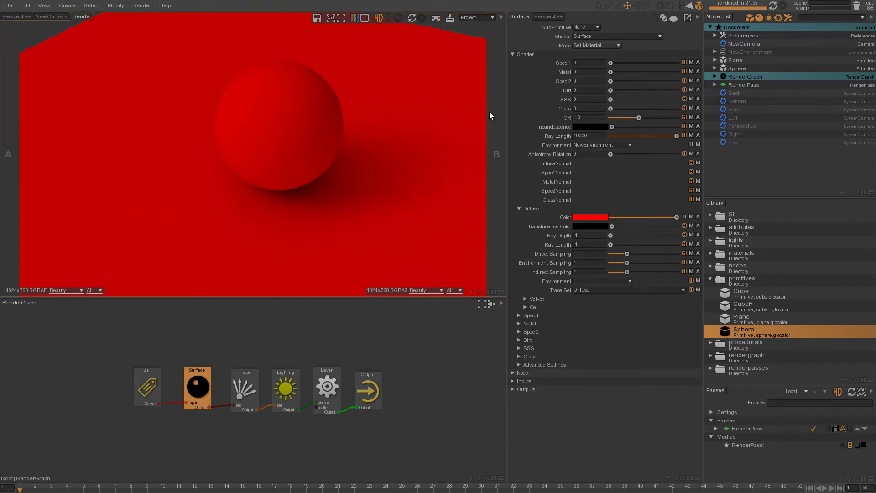
# - Compare the red render with the stored blue one using the A/B divider, and push the red render into the medias too
pyautogui.moveTo(478, 63); pyautogui.dragTo(260, 178)
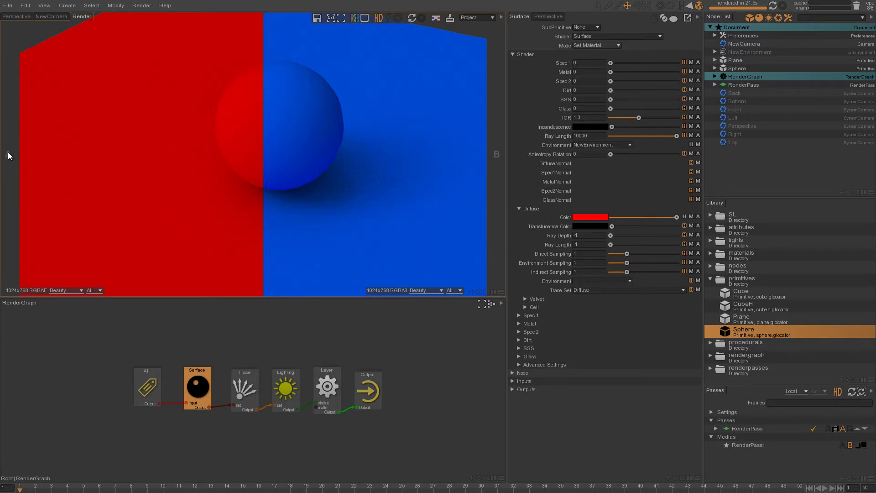
pyautogui.moveTo(252, 154); pyautogui.dragTo(285, 148)
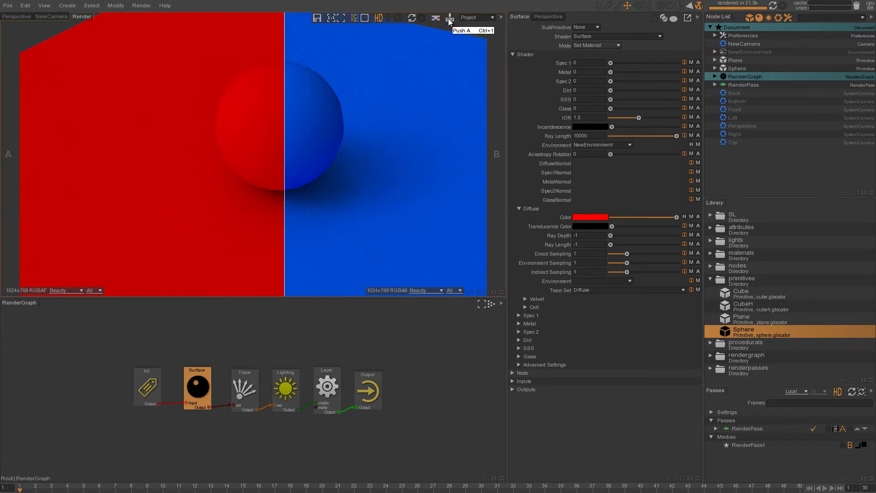
pyautogui.click(449, 19)
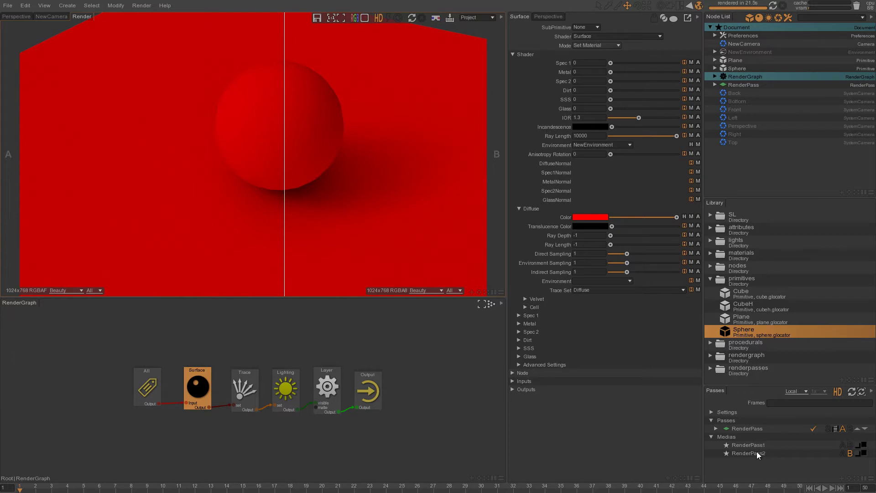
pyautogui.moveTo(248, 108); pyautogui.dragTo(291, 127)
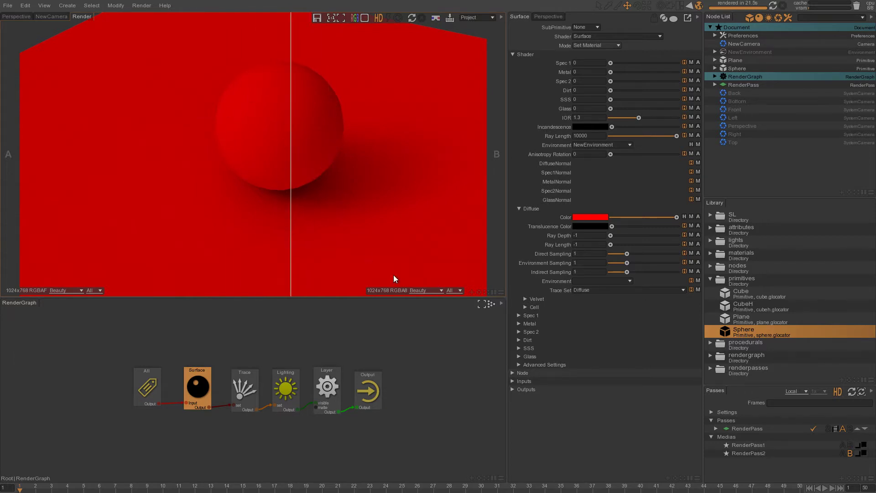
# - Show RenderPass1 and RenderPass2 in turn in buffer B and compare them with buffer A using the divider
pyautogui.click(850, 445)
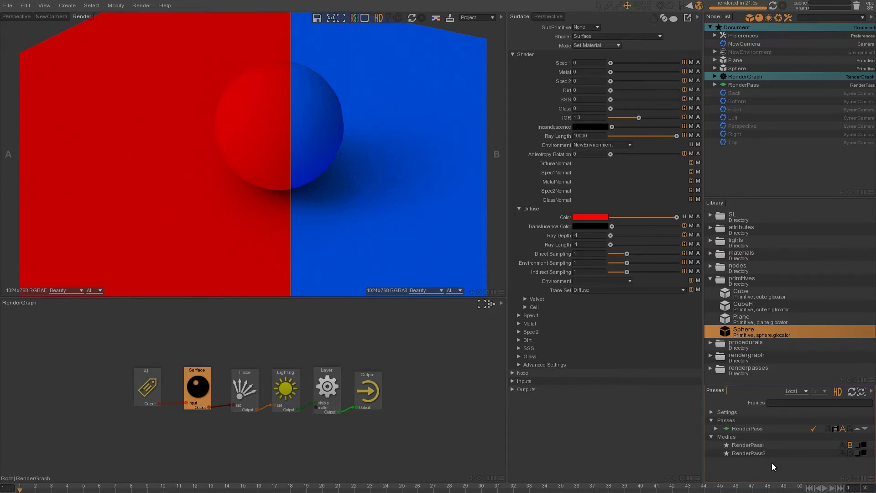
pyautogui.click(850, 453)
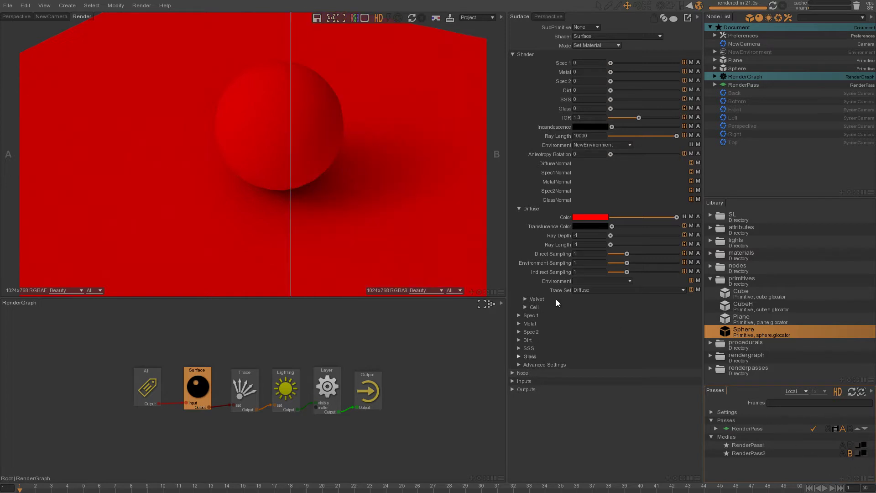
pyautogui.moveTo(300, 167); pyautogui.dragTo(267, 156)
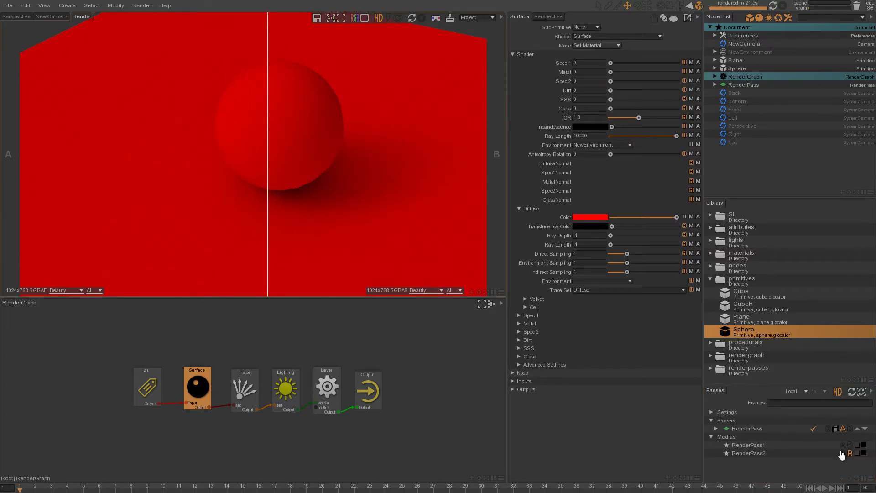
pyautogui.moveTo(272, 149); pyautogui.dragTo(426, 137)
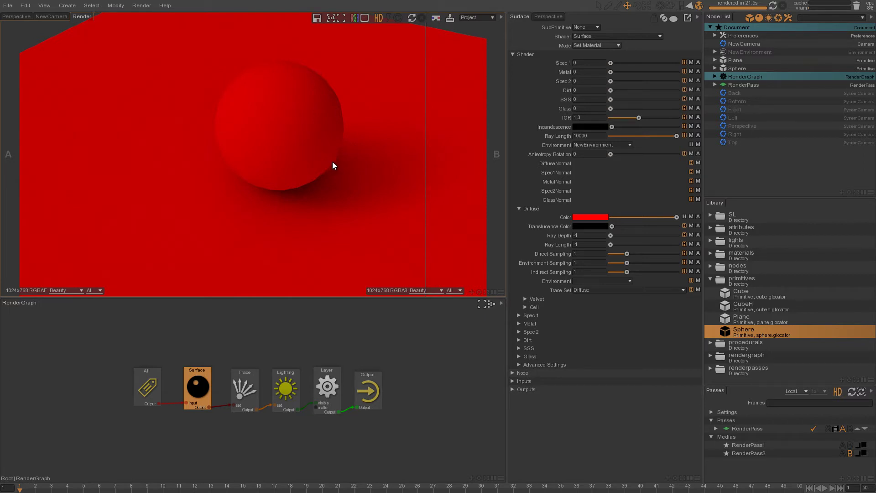
# - Enable Smooth on the Sphere primitive and set its ray tracing Subdivision Level to 2
pyautogui.click(738, 69)
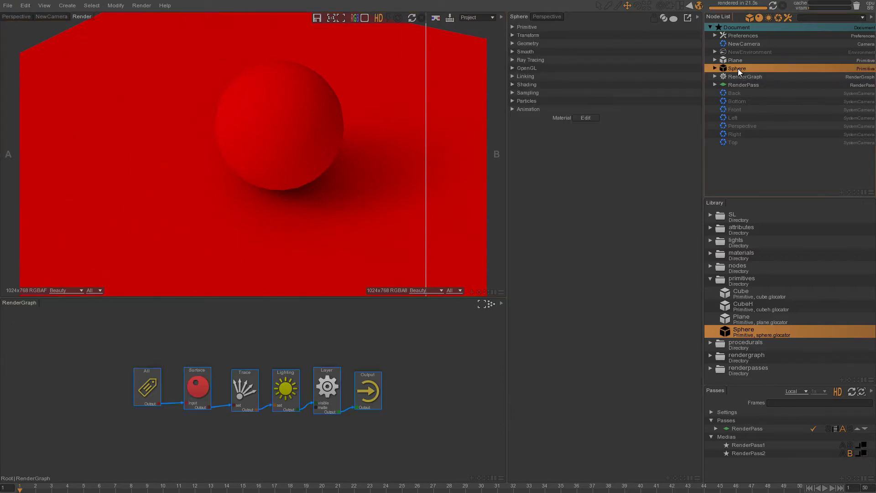
pyautogui.click(513, 53)
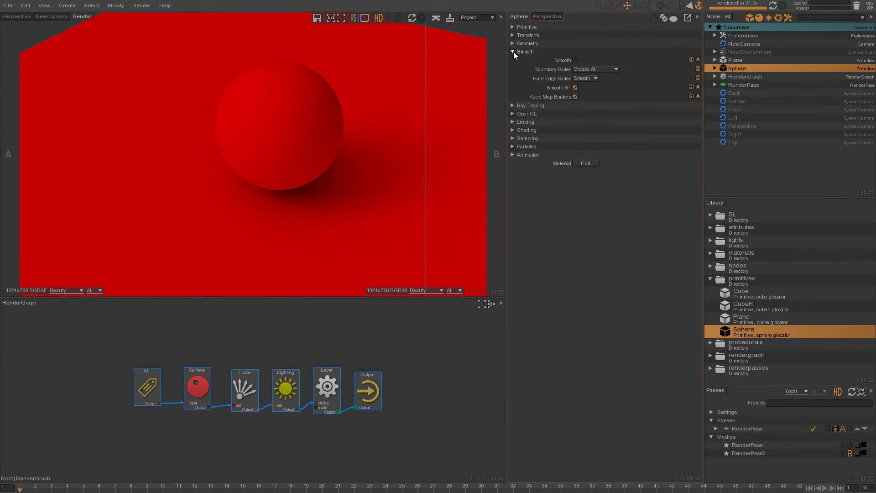
pyautogui.click(576, 60)
pyautogui.click(527, 105)
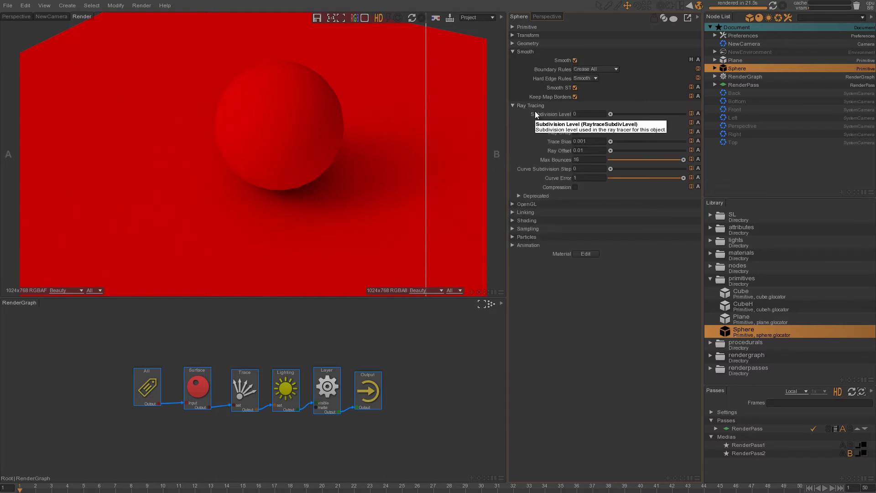
pyautogui.click(646, 113)
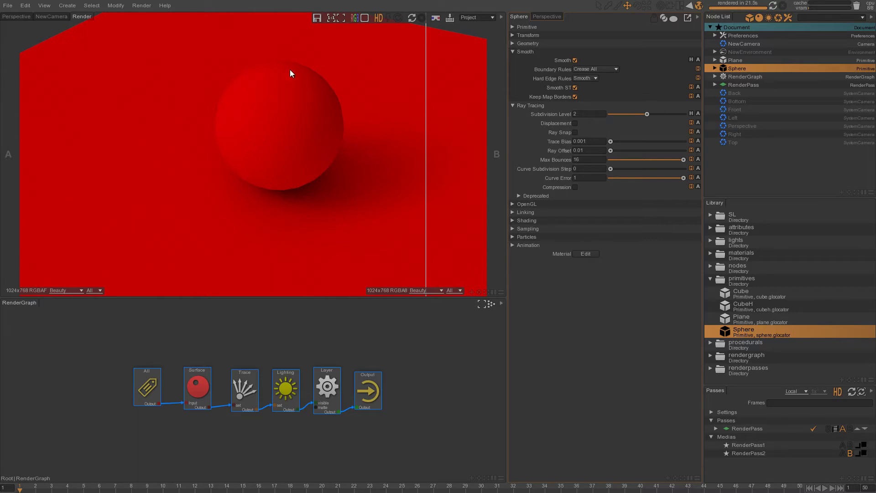
# - Define a render region around the sphere, render it, and move the A/B divider just beside the region
pyautogui.moveTo(368, 45); pyautogui.dragTo(193, 209)
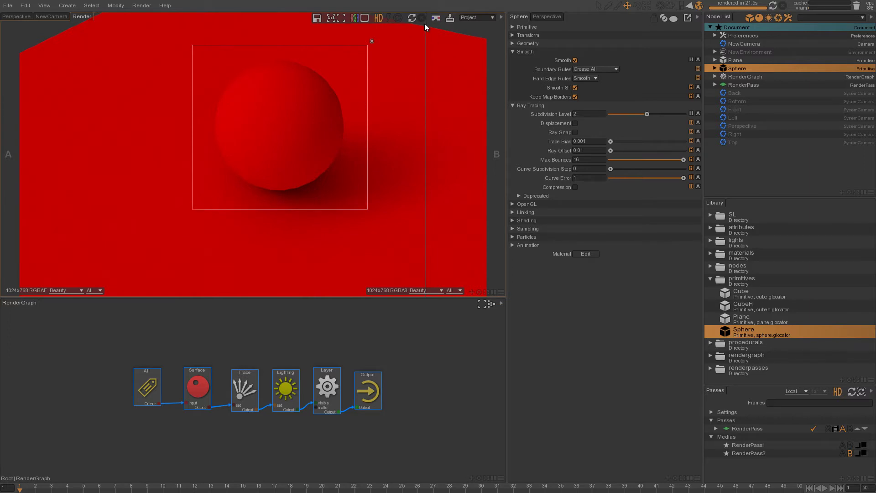
pyautogui.click(413, 18)
pyautogui.moveTo(401, 133); pyautogui.dragTo(386, 147)
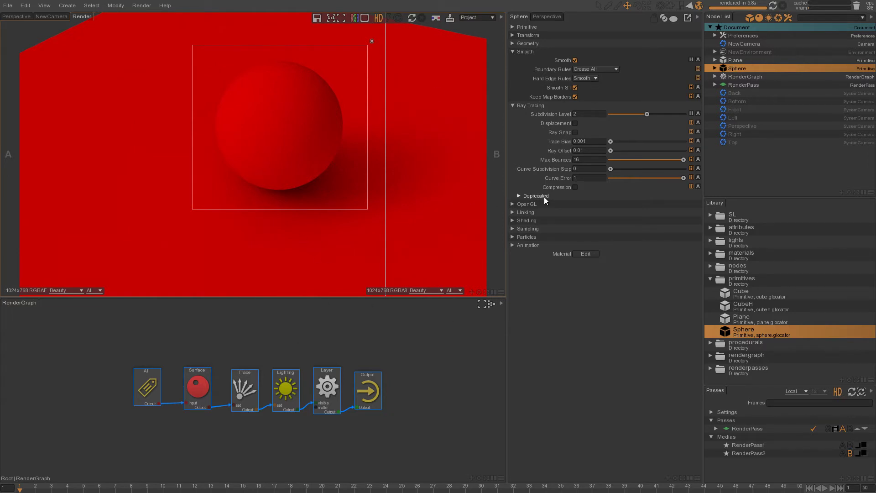
# - Disable Smooth on the sphere and set its ray tracing Subdivision Level back to 0
pyautogui.click(575, 60)
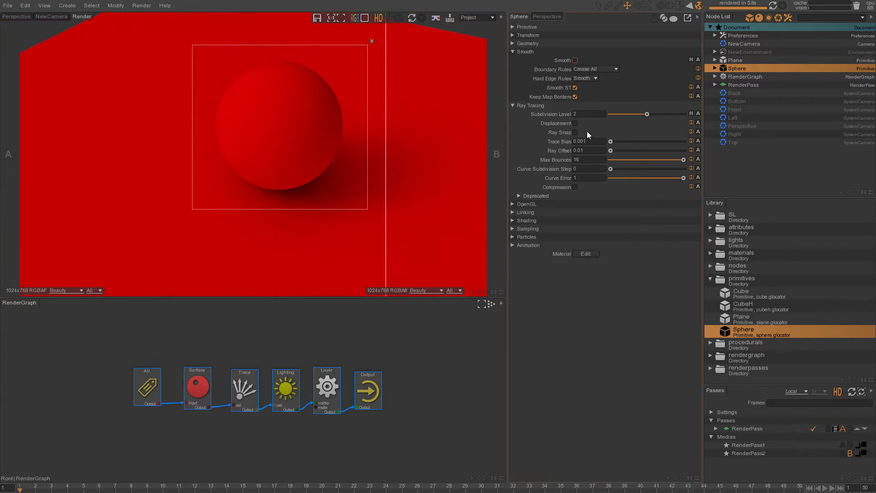
pyautogui.moveTo(647, 114); pyautogui.dragTo(593, 123)
# - Move the Trace, Lighting, Layer and Output nodes together away from Surface to make room in the render graph
pyautogui.moveTo(441, 357); pyautogui.dragTo(230, 417)
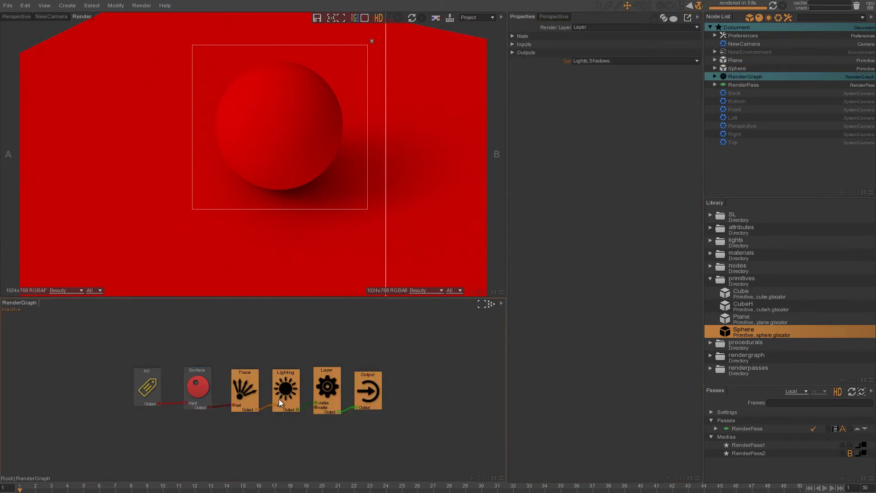
pyautogui.moveTo(279, 399); pyautogui.dragTo(362, 400)
pyautogui.click(230, 451)
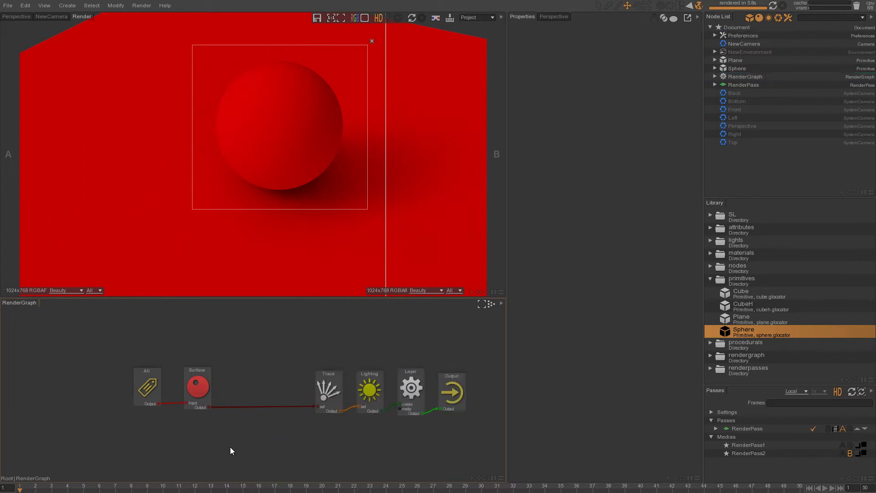
# - Add an Attributes node to the render graph and insert it on the connection between Surface and Trace
pyautogui.press('Tab')
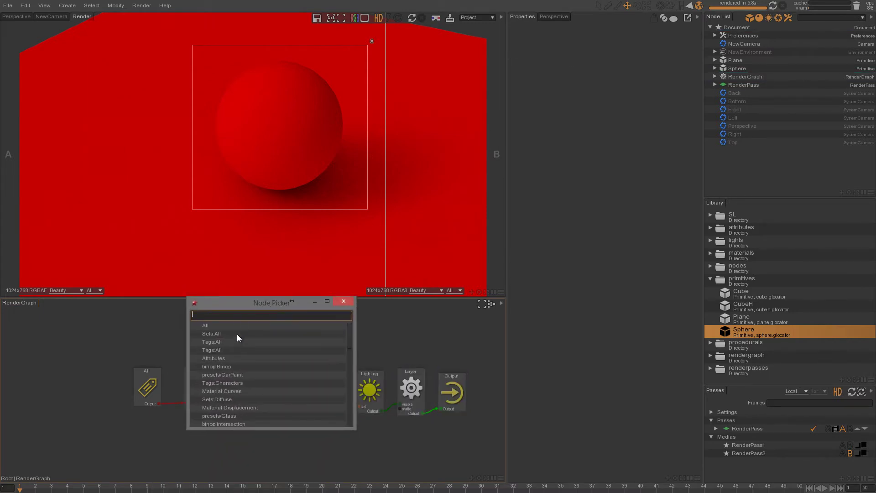
pyautogui.write('att')
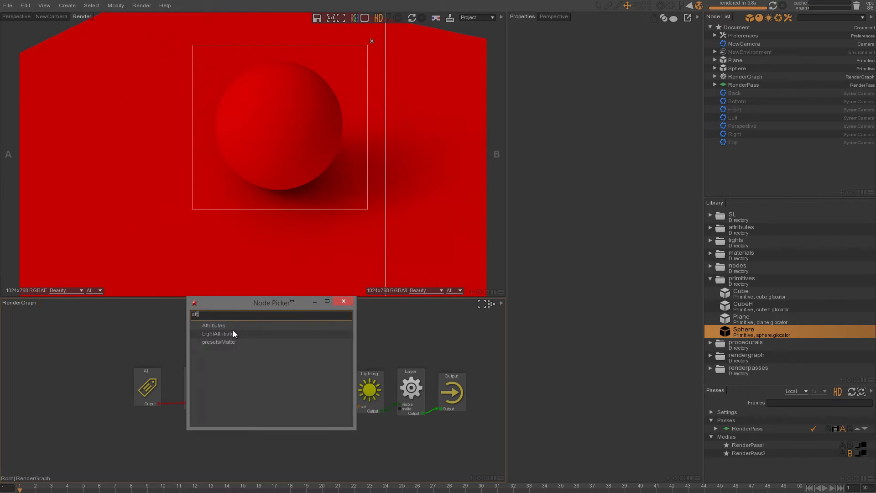
pyautogui.doubleClick(212, 325)
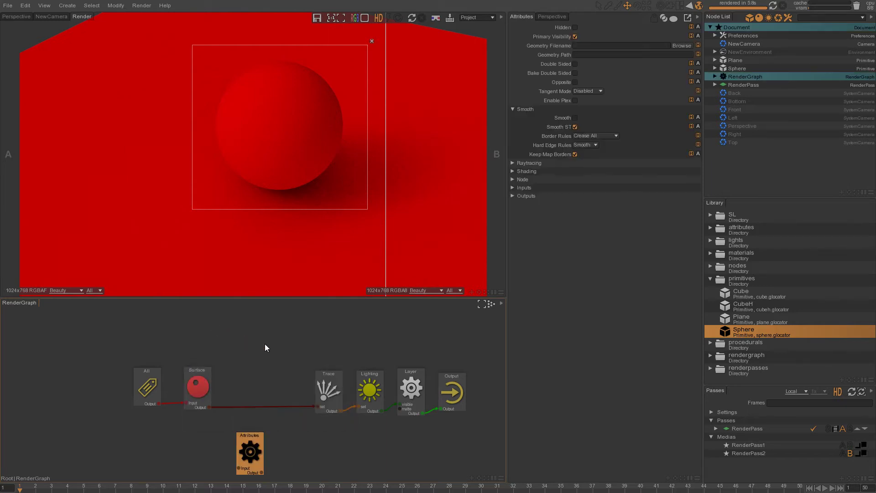
pyautogui.moveTo(259, 418); pyautogui.dragTo(264, 389)
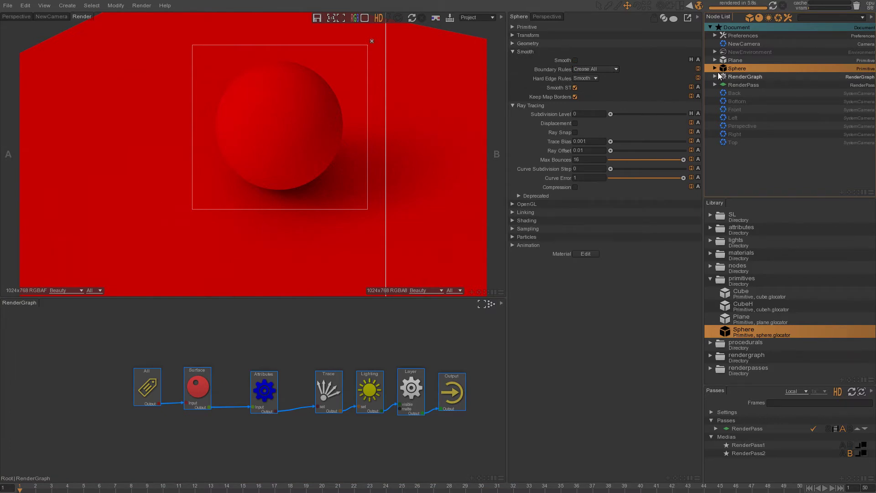
pyautogui.moveTo(274, 387)
pyautogui.mouseDown()
pyautogui.moveTo(272, 379)
pyautogui.moveTo(277, 386)
pyautogui.mouseUp()
# - Enable Smooth and set the raytracing Subdivision Level to 2 on the Attributes node, and render the region again
pyautogui.moveTo(150, 389); pyautogui.dragTo(152, 387)
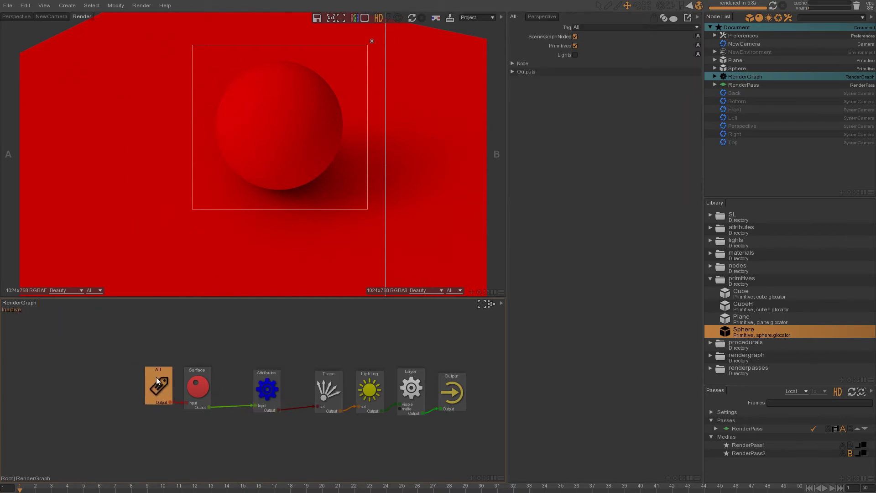
pyautogui.moveTo(270, 389); pyautogui.dragTo(270, 384)
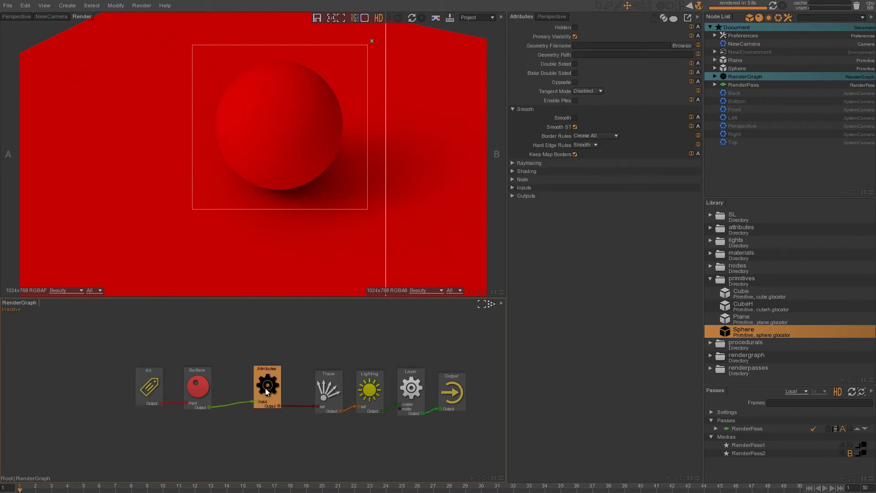
pyautogui.click(575, 118)
pyautogui.click(519, 163)
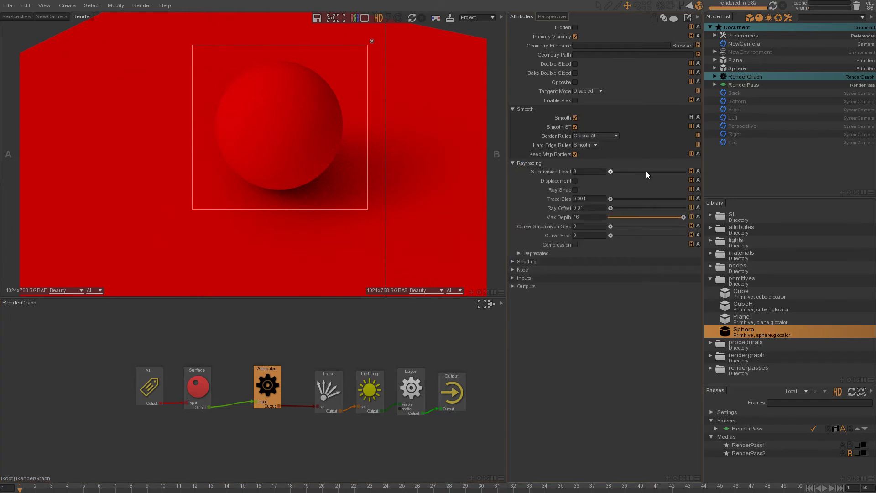
pyautogui.click(646, 172)
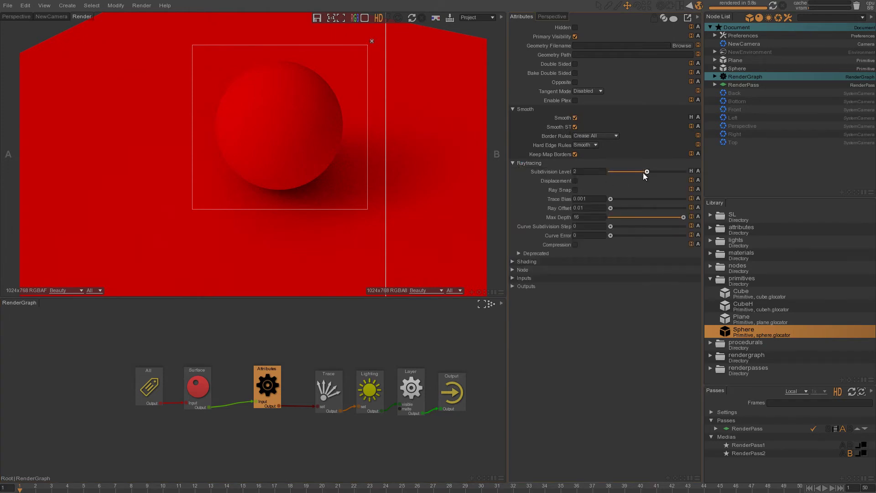
pyautogui.click(412, 19)
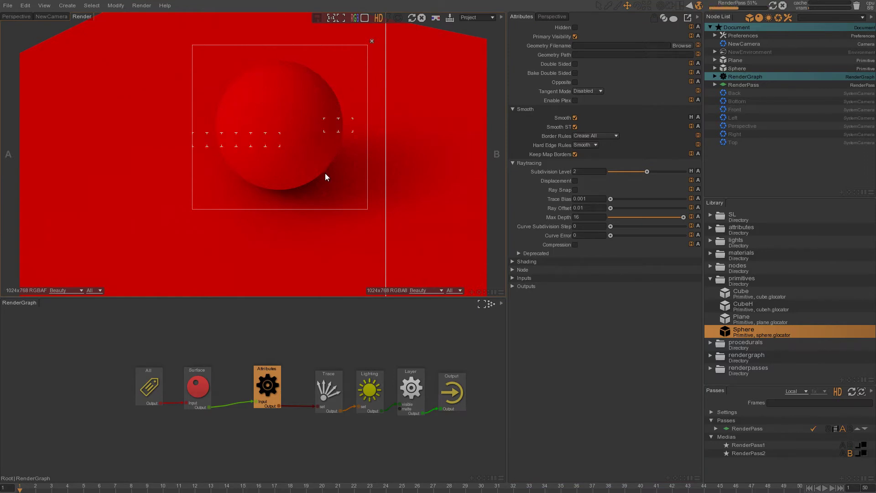
pyautogui.moveTo(274, 385); pyautogui.dragTo(275, 390)
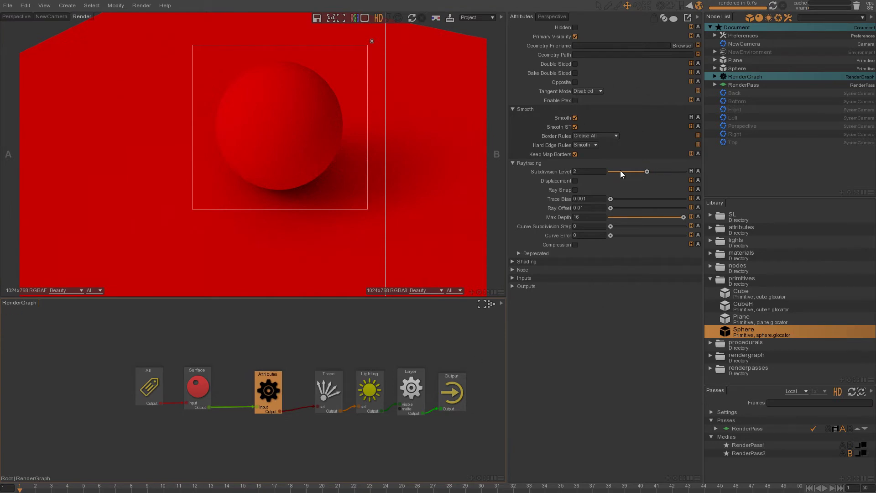
# - Examine the Smooth and Subdivision Level settings on the sphere and plane against the overrides from the Attributes node
pyautogui.click(738, 68)
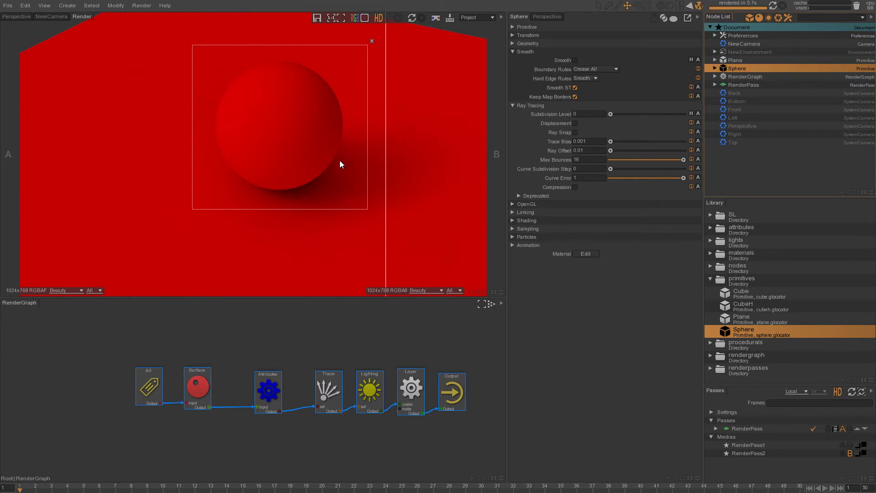
pyautogui.keyDown('ctrl'); pyautogui.click(735, 61); pyautogui.keyUp('ctrl')
pyautogui.click(575, 61)
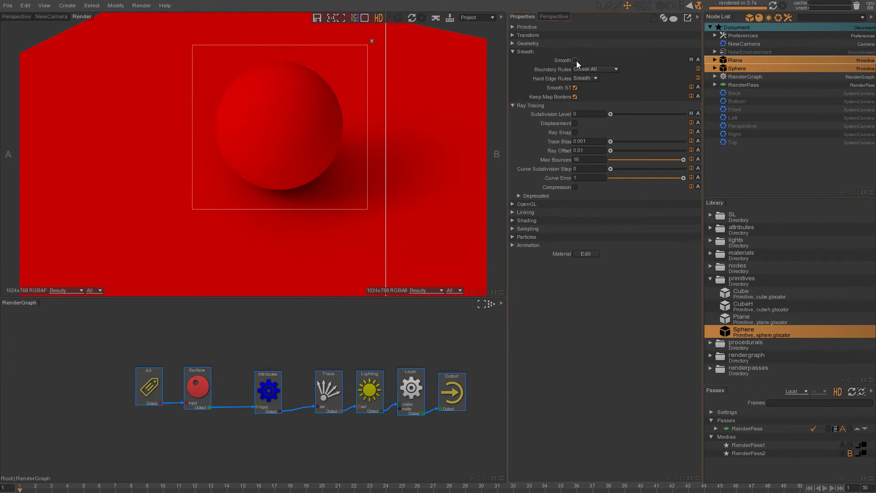
pyautogui.click(740, 68)
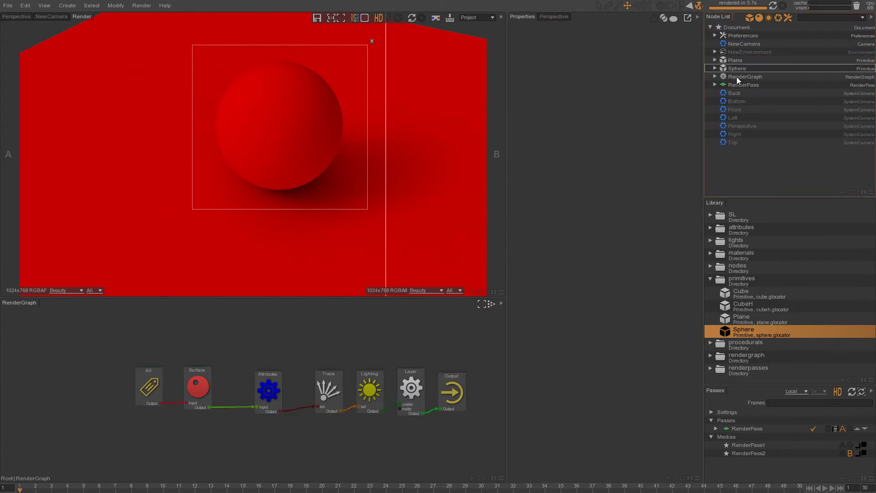
pyautogui.click(737, 69)
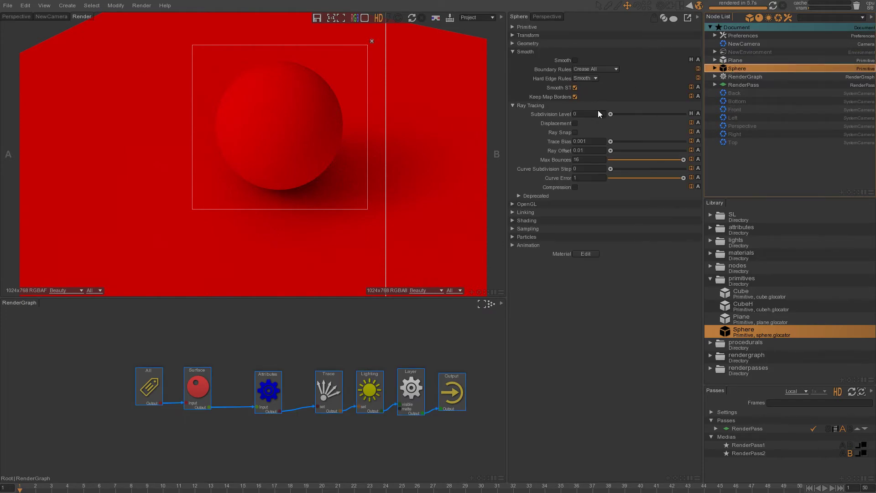
pyautogui.moveTo(274, 399)
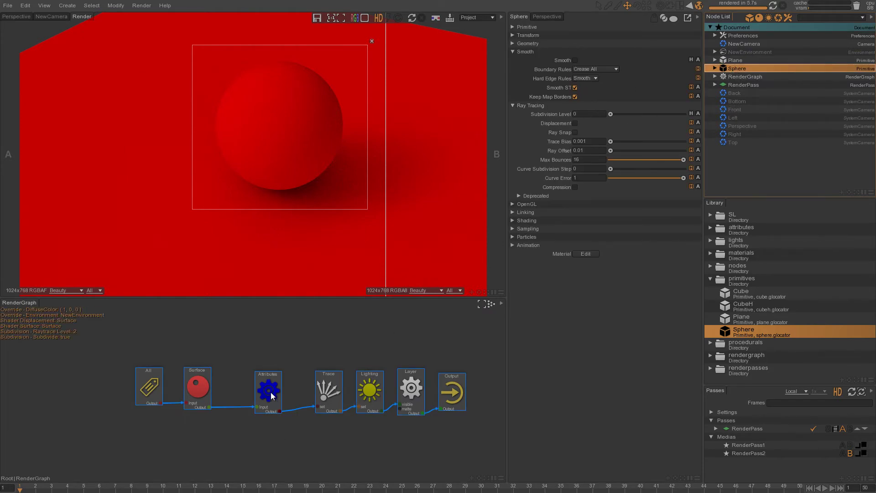
pyautogui.moveTo(270, 393); pyautogui.dragTo(269, 393)
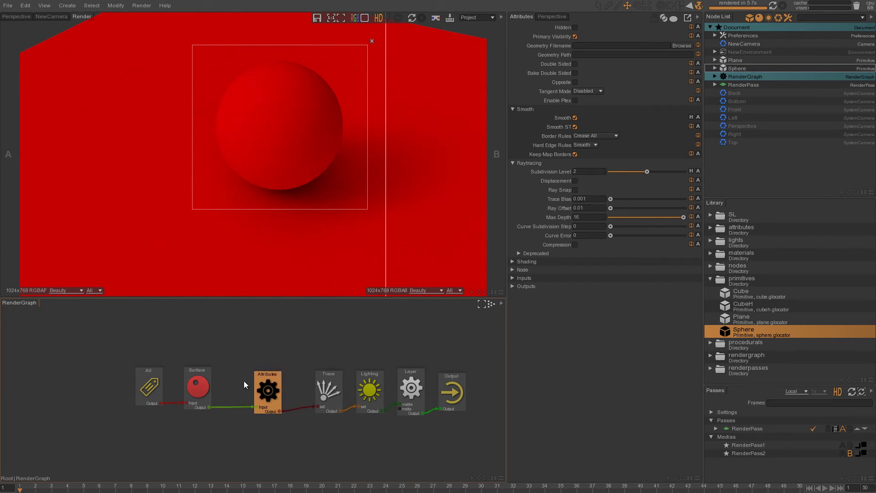
# - Assign the tag "toto" to both the Plane and Sphere primitives
pyautogui.moveTo(283, 368); pyautogui.dragTo(302, 330, button='middle')
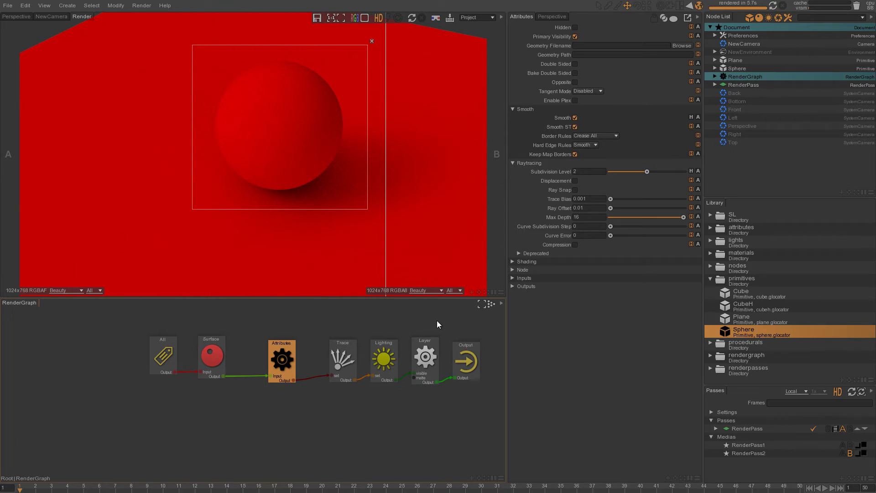
pyautogui.click(741, 67)
pyautogui.keyDown('ctrl'); pyautogui.click(740, 61); pyautogui.keyUp('ctrl')
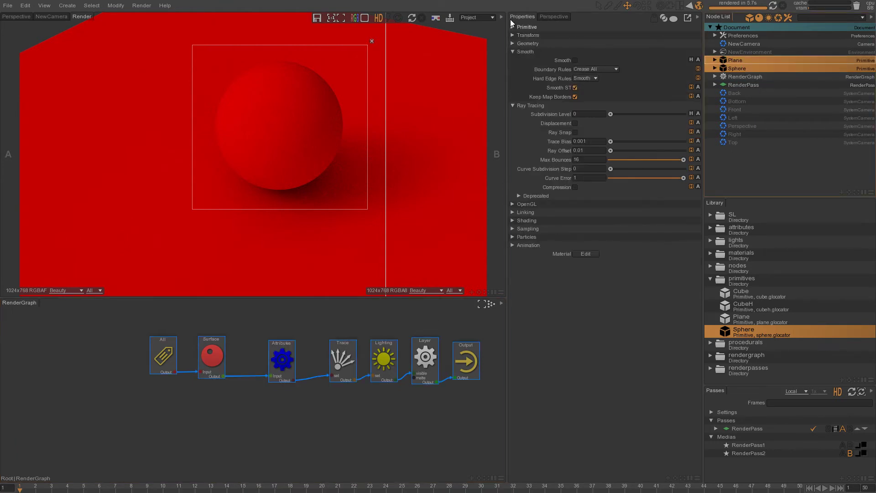
pyautogui.click(526, 27)
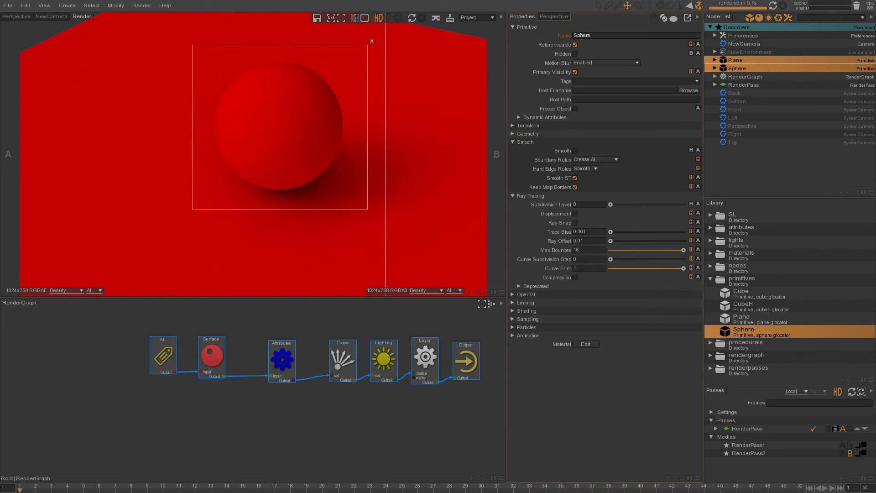
pyautogui.click(600, 80)
pyautogui.write('toto')
pyautogui.press('Return')
# - Add a "toto" tag node to the render graph and place it below the All node
pyautogui.click(183, 419)
pyautogui.press('Tab')
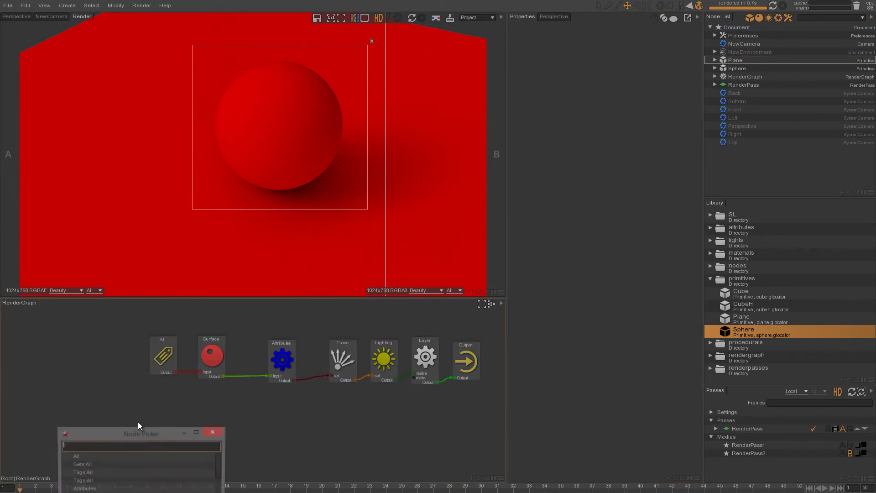
pyautogui.moveTo(145, 434); pyautogui.dragTo(259, 311)
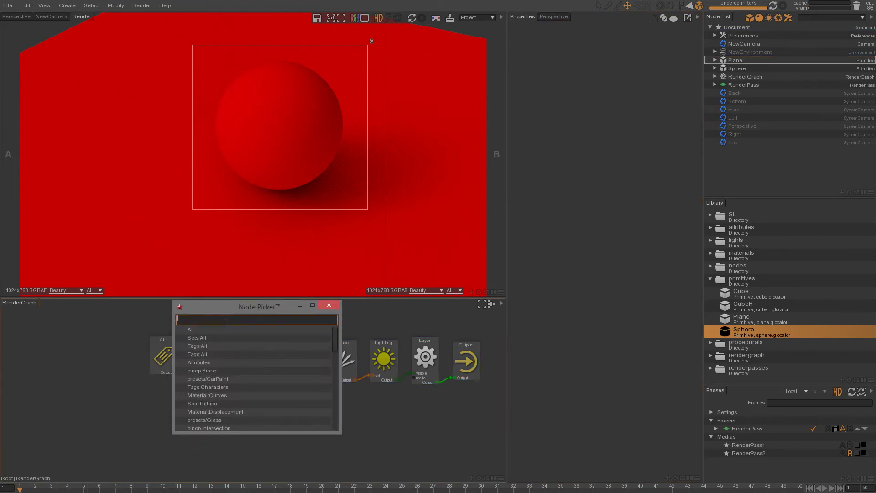
pyautogui.write('ta')
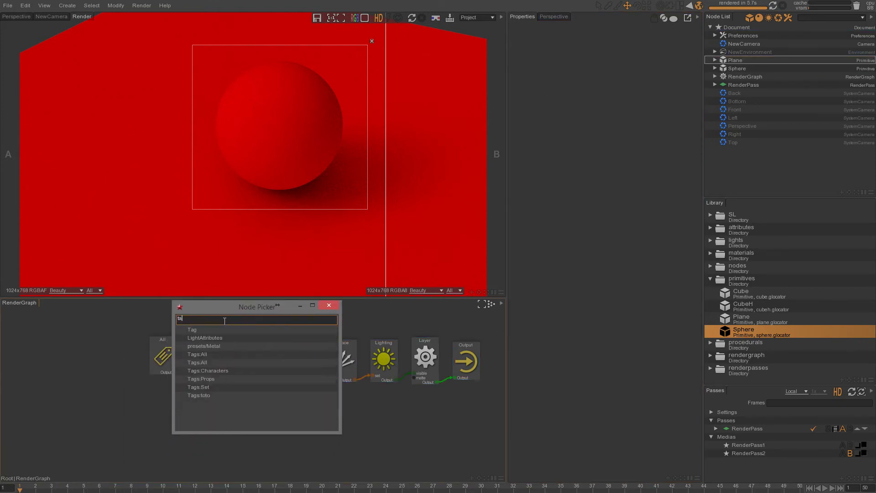
pyautogui.doubleClick(195, 395)
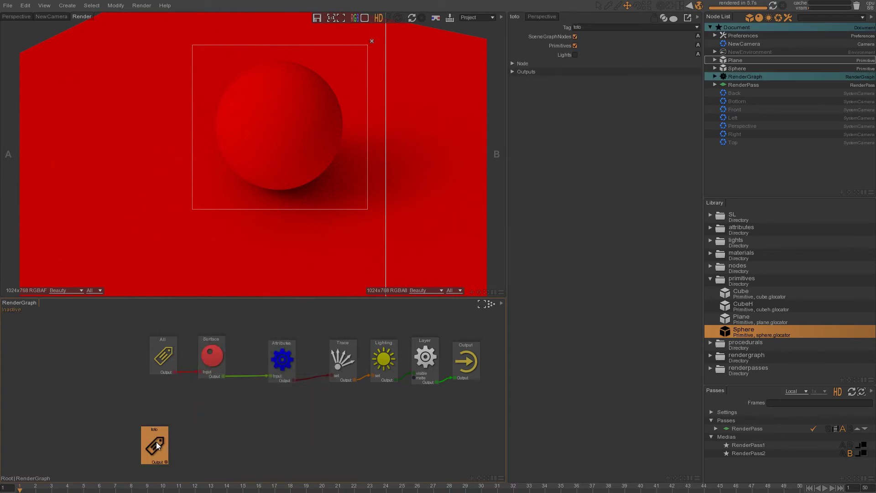
pyautogui.moveTo(156, 442); pyautogui.dragTo(137, 425)
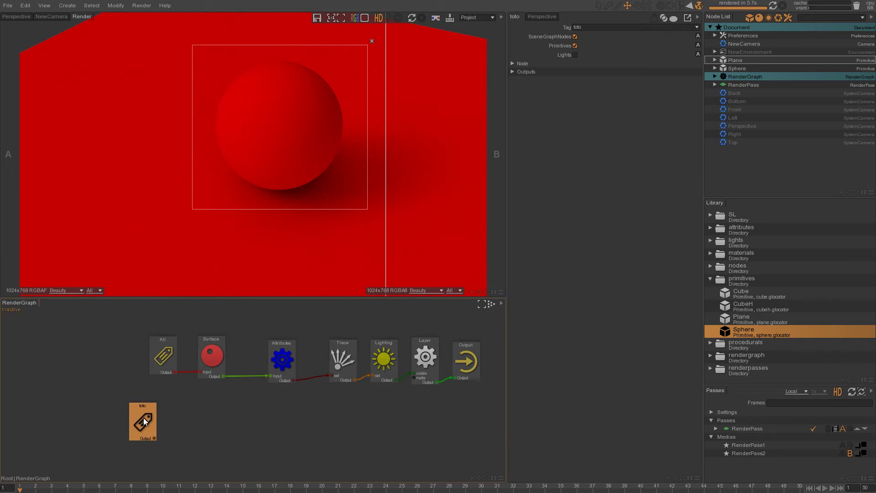
# - Duplicate the Attributes node, feed it from the toto tag node, and merge it with the original Attributes output through a union before Trace
pyautogui.click(281, 374)
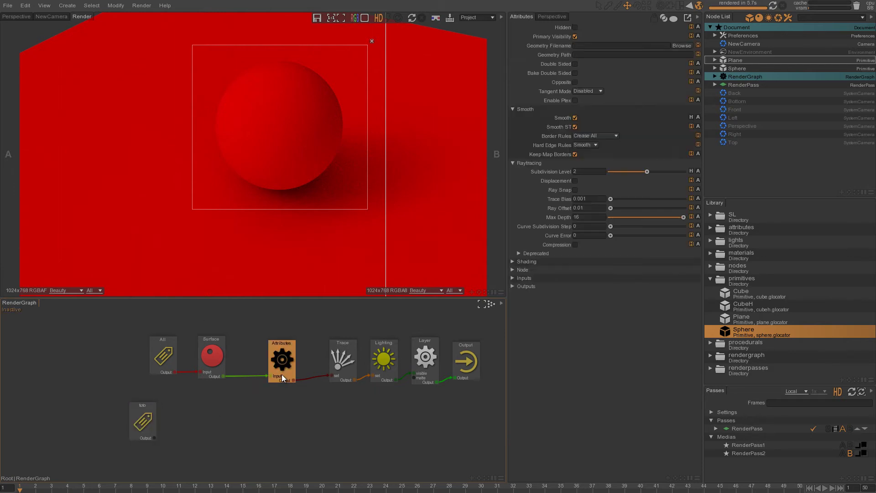
pyautogui.hotkey('ctrl', 'd')
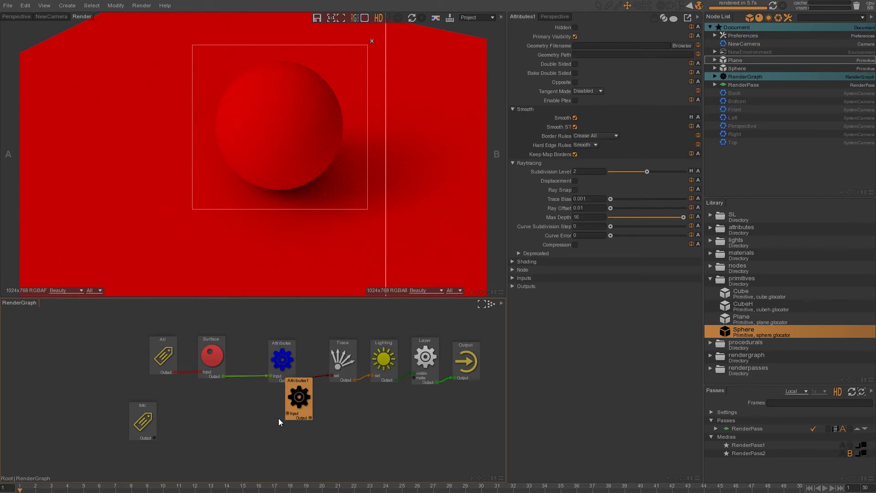
pyautogui.click(277, 447)
pyautogui.moveTo(158, 438)
pyautogui.mouseDown()
pyautogui.moveTo(265, 445)
pyautogui.moveTo(317, 384)
pyautogui.moveTo(263, 369)
pyautogui.mouseUp()
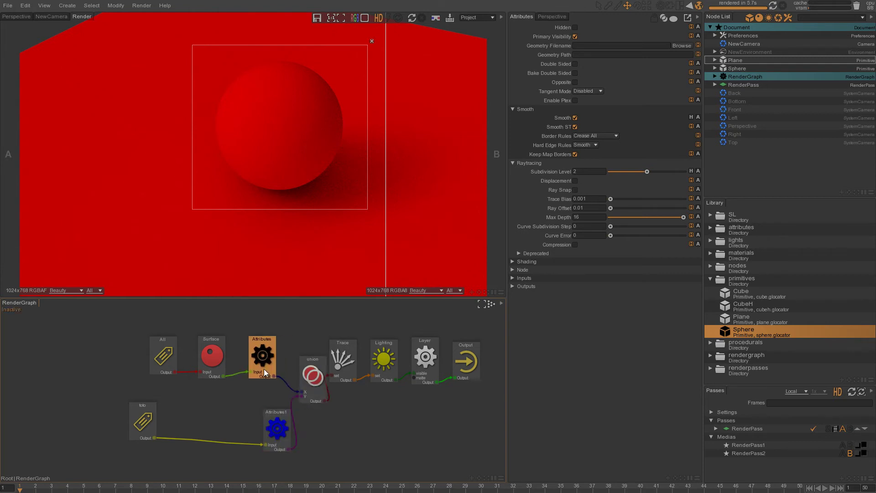
pyautogui.moveTo(271, 427); pyautogui.dragTo(250, 424)
pyautogui.moveTo(315, 376); pyautogui.dragTo(303, 369)
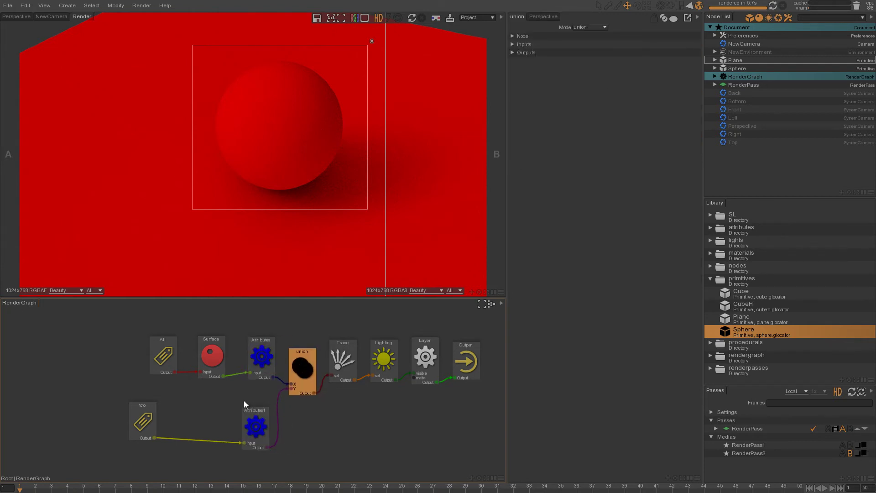
# - Align the toto tag node under All and the duplicated Attributes node under the original one
pyautogui.moveTo(148, 419); pyautogui.dragTo(167, 423)
pyautogui.moveTo(265, 423); pyautogui.dragTo(259, 429)
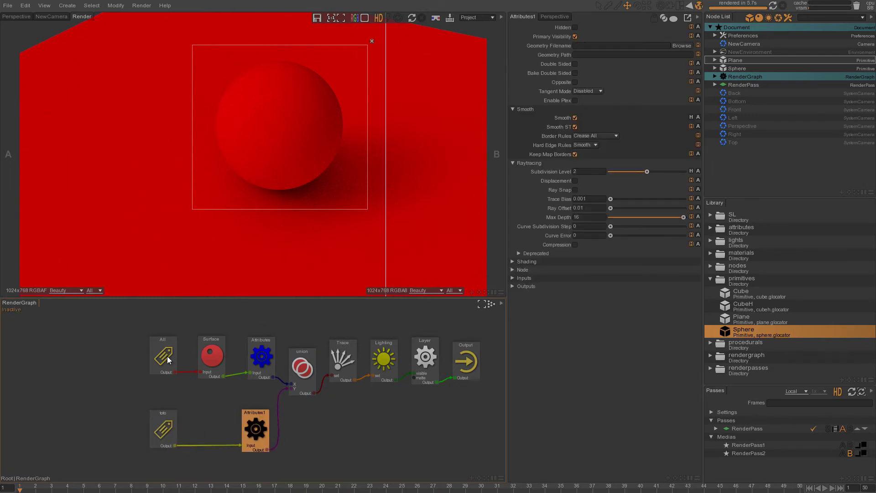
pyautogui.moveTo(166, 358); pyautogui.dragTo(160, 363)
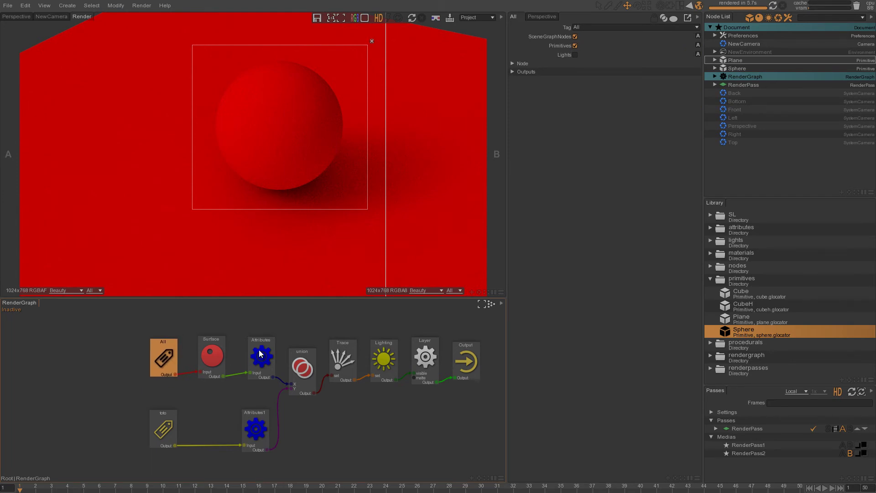
pyautogui.moveTo(259, 349); pyautogui.dragTo(256, 355)
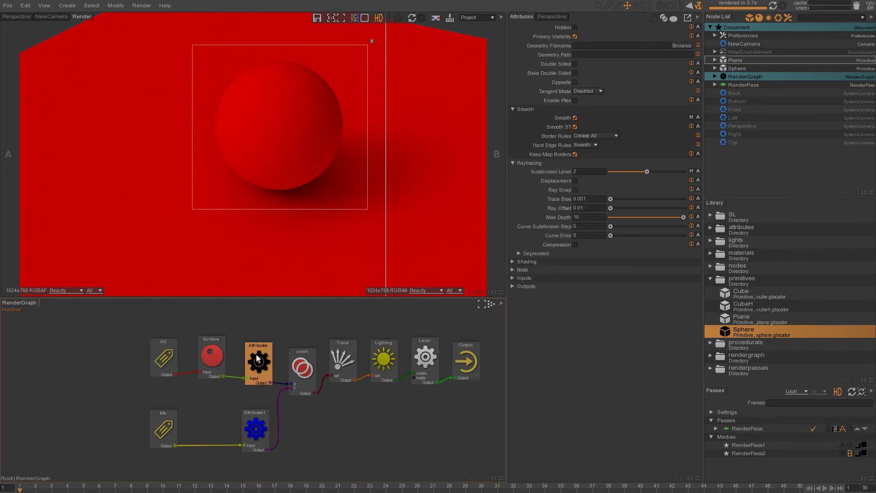
pyautogui.click(255, 432)
pyautogui.moveTo(255, 432); pyautogui.dragTo(258, 432)
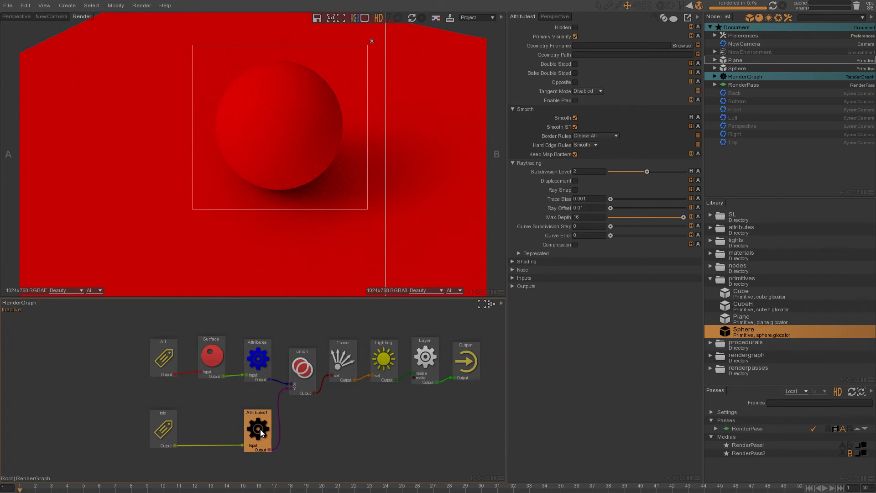
pyautogui.moveTo(261, 429); pyautogui.dragTo(260, 431)
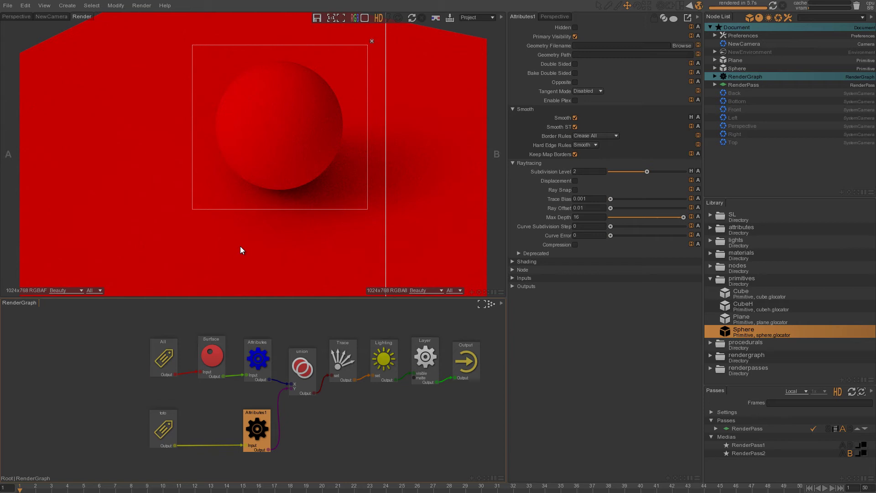
pyautogui.moveTo(492, 318); pyautogui.dragTo(116, 454)
pyautogui.click(385, 442)
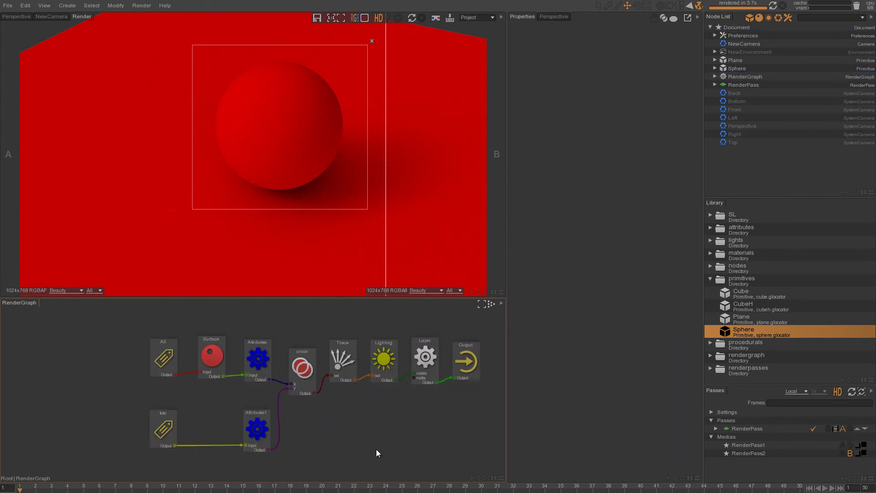
pyautogui.click(163, 431)
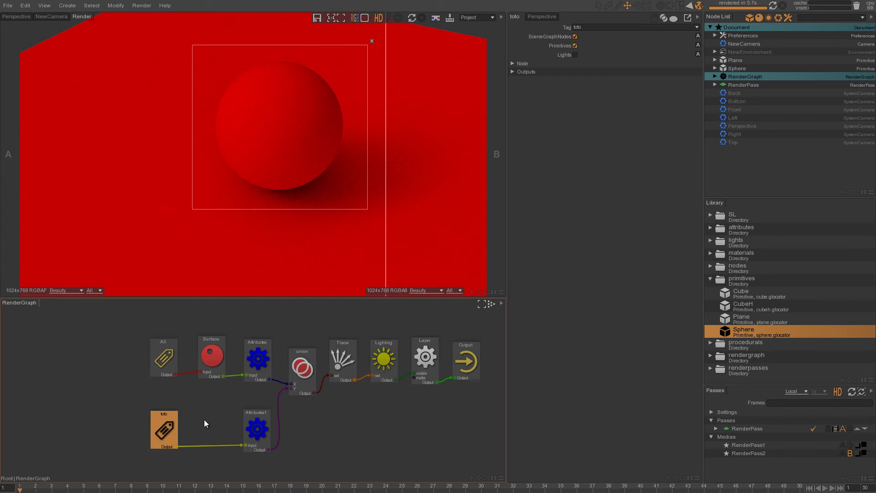
pyautogui.click(257, 378)
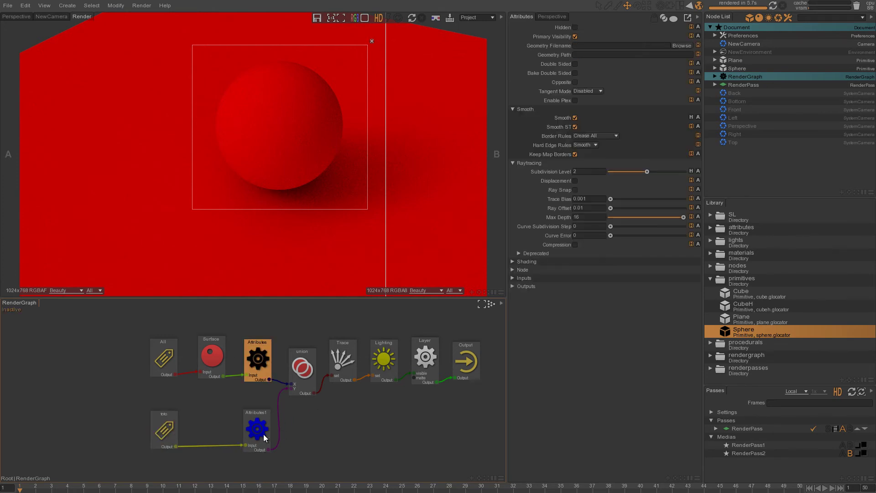
# - Delete the duplicated Attributes node and the toto tag node from the render graph
pyautogui.click(263, 434)
pyautogui.press('Delete')
pyautogui.click(166, 429)
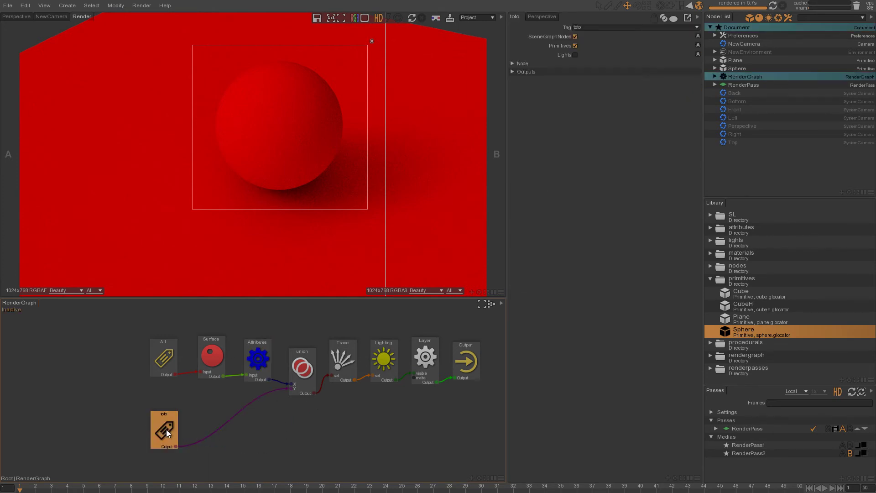
pyautogui.press('Delete')
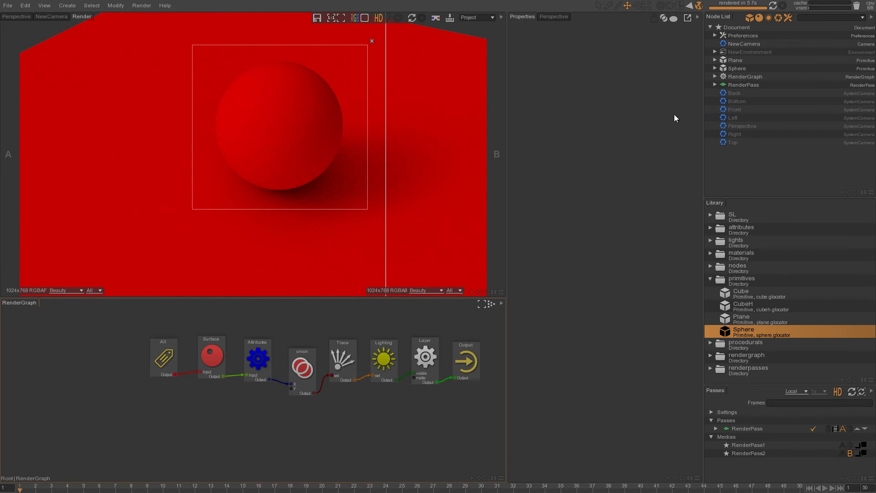
# - Add the Sphere and Plane primitives to the render graph as separate nodes, with Plane below Sphere
pyautogui.click(735, 69)
pyautogui.keyDown('ctrl'); pyautogui.click(736, 61); pyautogui.keyUp('ctrl')
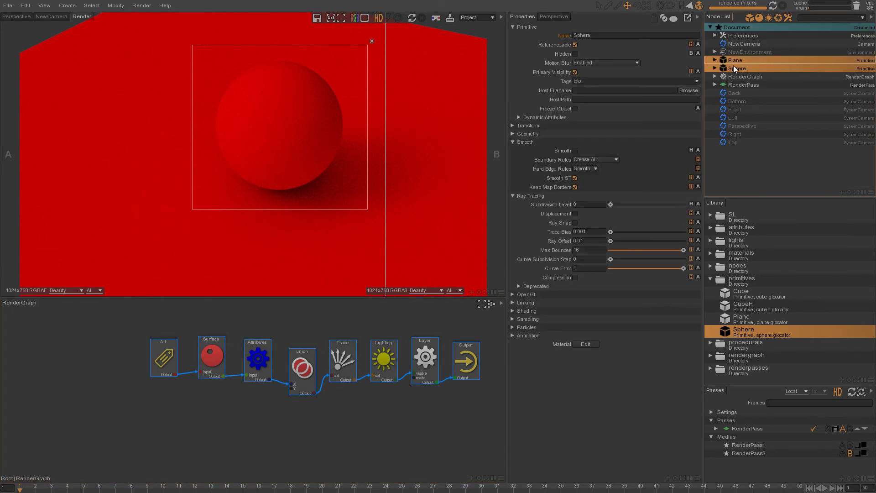
pyautogui.moveTo(740, 69); pyautogui.dragTo(119, 365)
pyautogui.click(121, 440)
pyautogui.moveTo(121, 439); pyautogui.dragTo(121, 421)
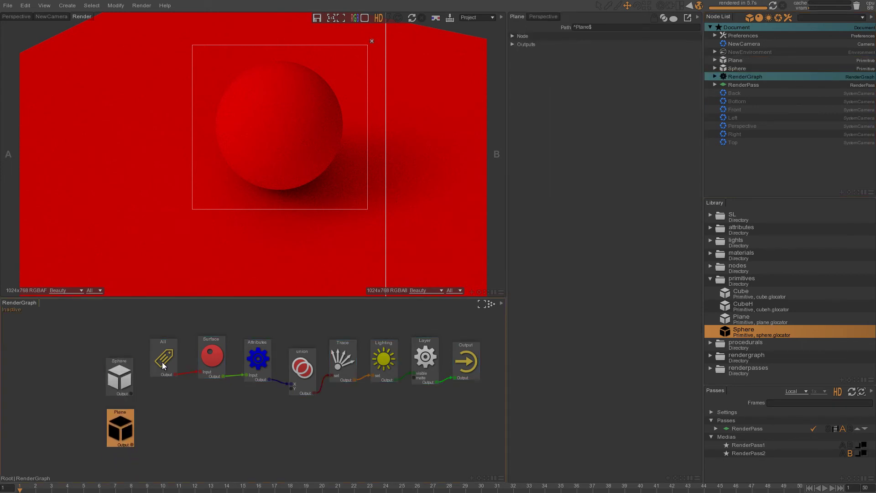
# - Disconnect the All node from Surface, move it aside, and connect the Sphere node to the Surface input instead
pyautogui.moveTo(164, 361); pyautogui.dragTo(150, 338)
pyautogui.moveTo(198, 371); pyautogui.dragTo(180, 386)
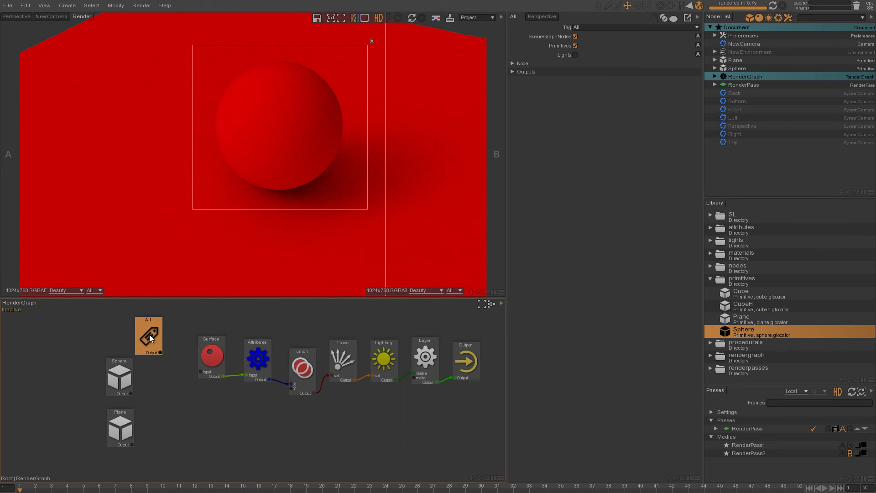
pyautogui.moveTo(149, 335); pyautogui.dragTo(43, 346)
pyautogui.moveTo(129, 380); pyautogui.dragTo(206, 366)
pyautogui.moveTo(118, 364); pyautogui.dragTo(146, 360)
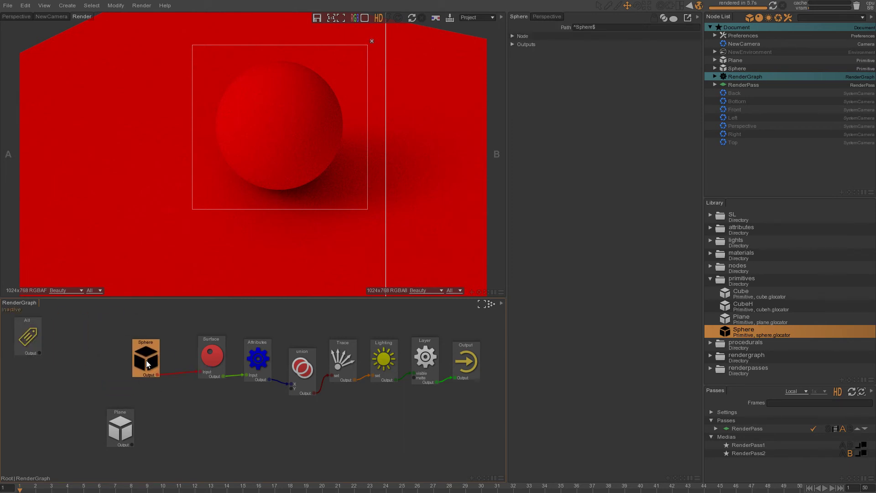
# - Render the region again and set the render view's background to the checkerboard pattern
pyautogui.click(412, 18)
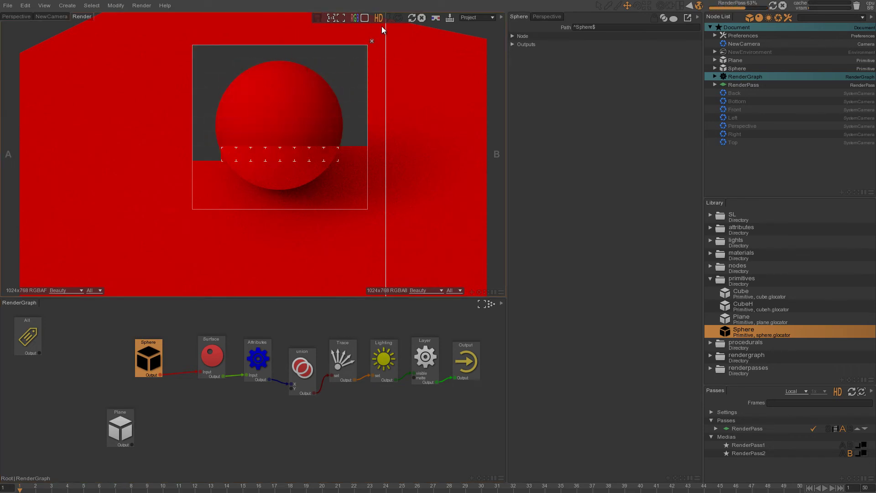
pyautogui.click(365, 18)
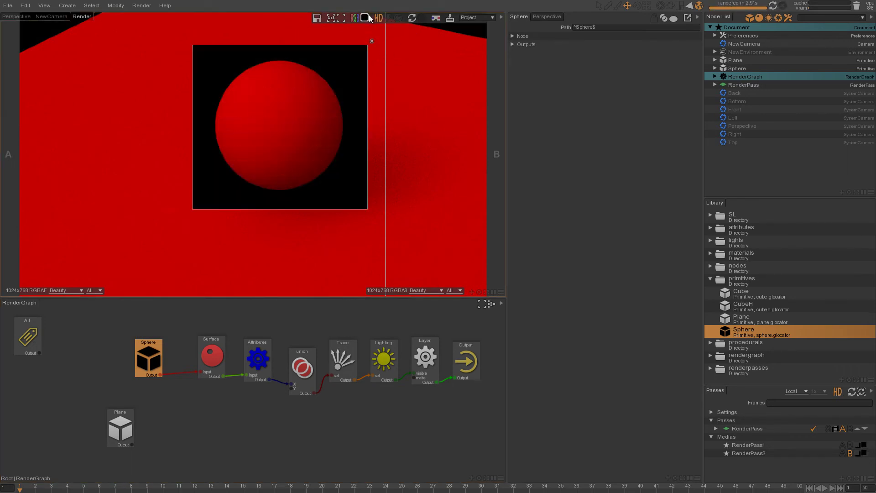
pyautogui.click(365, 19)
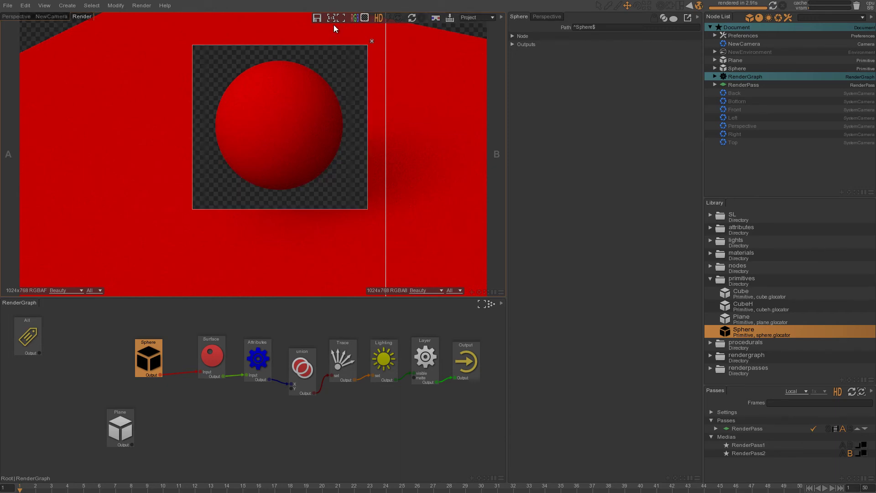
pyautogui.click(365, 21)
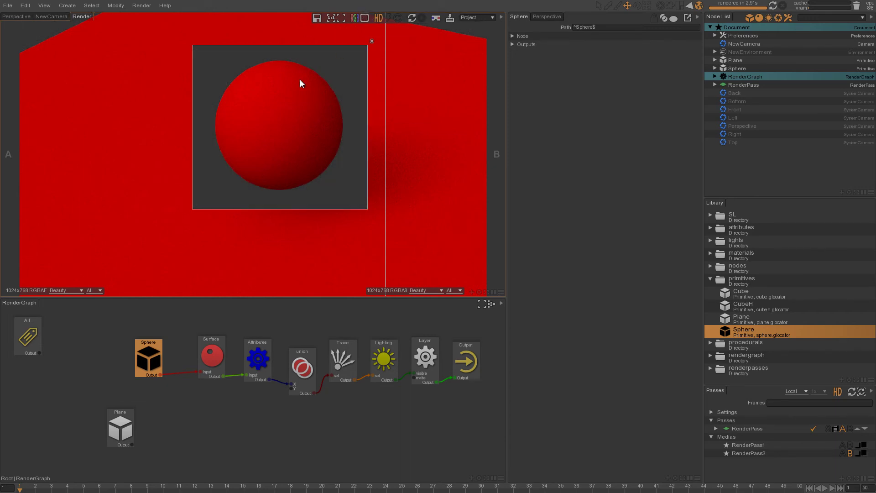
pyautogui.click(366, 21)
pyautogui.click(367, 21)
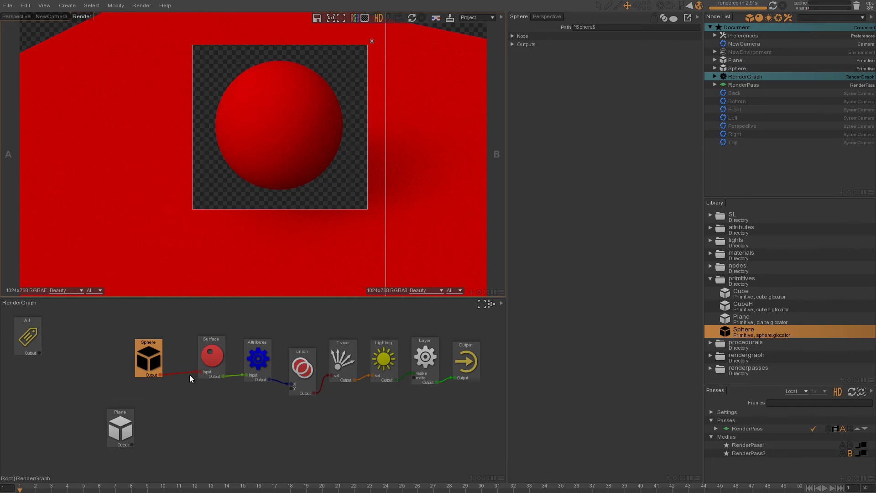
pyautogui.moveTo(124, 431); pyautogui.dragTo(157, 440)
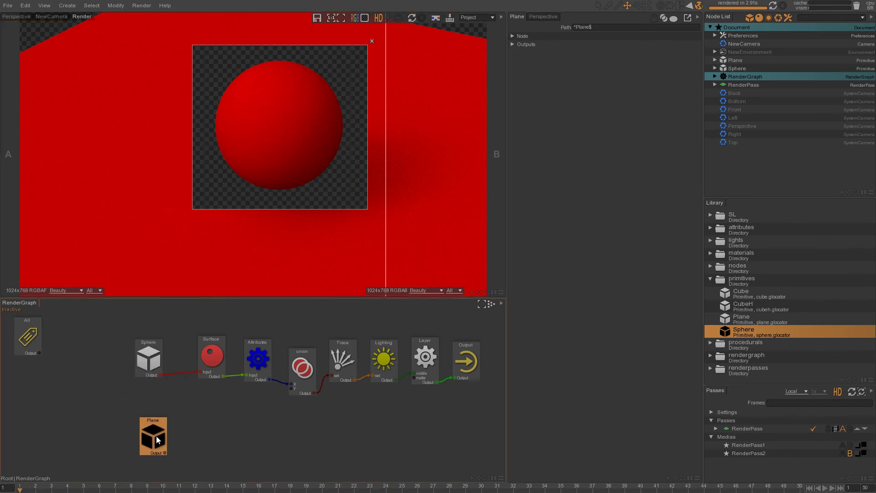
pyautogui.click(349, 364)
pyautogui.click(385, 357)
pyautogui.click(419, 353)
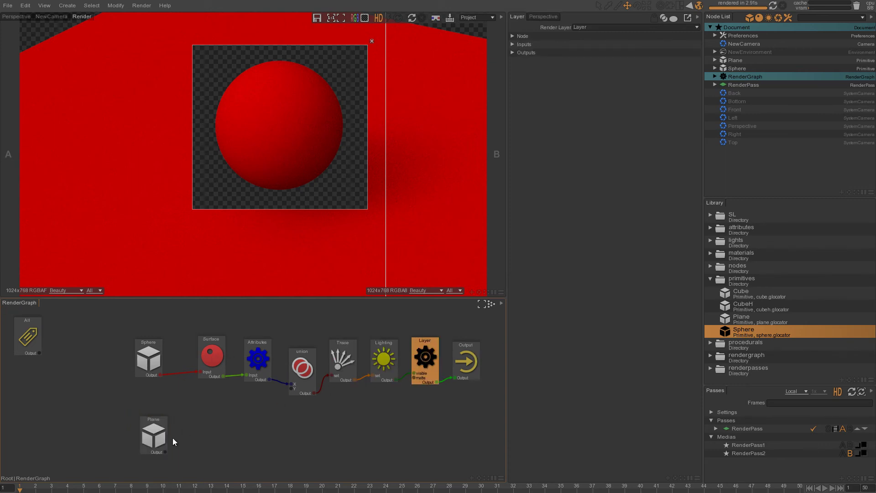
pyautogui.click(155, 433)
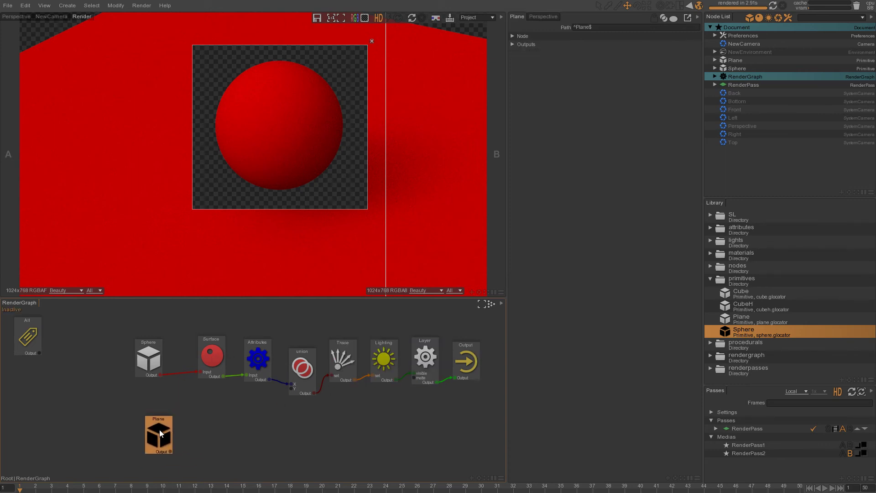
# - Arrange the All, Sphere and Plane nodes ahead of Surface, leaving a gap before it, with Plane below Sphere
pyautogui.moveTo(23, 336); pyautogui.dragTo(84, 361)
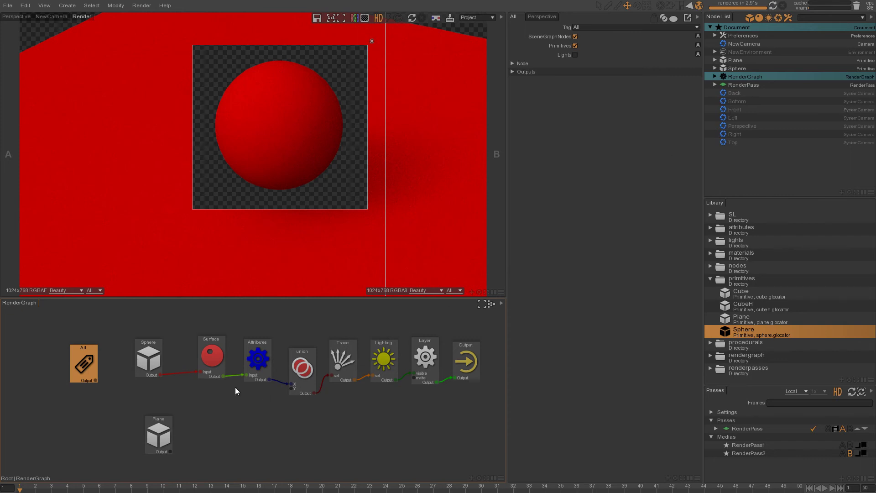
pyautogui.moveTo(158, 432); pyautogui.dragTo(124, 404)
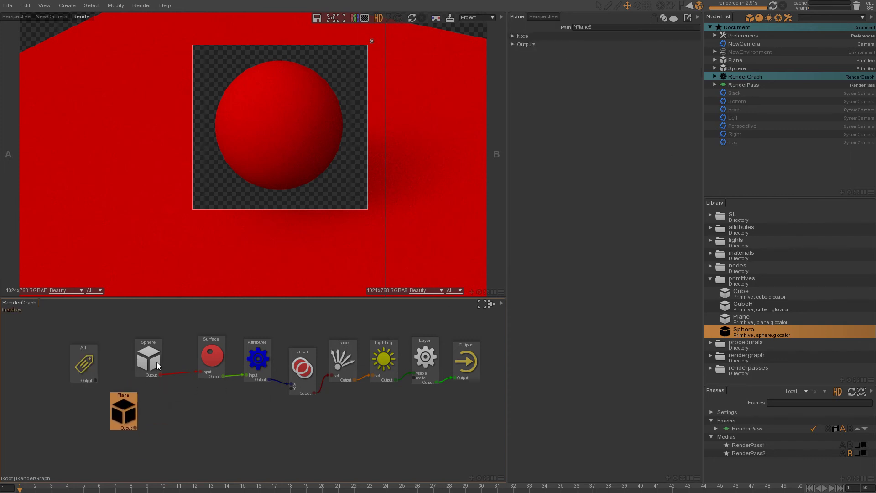
pyautogui.moveTo(149, 359); pyautogui.dragTo(122, 357)
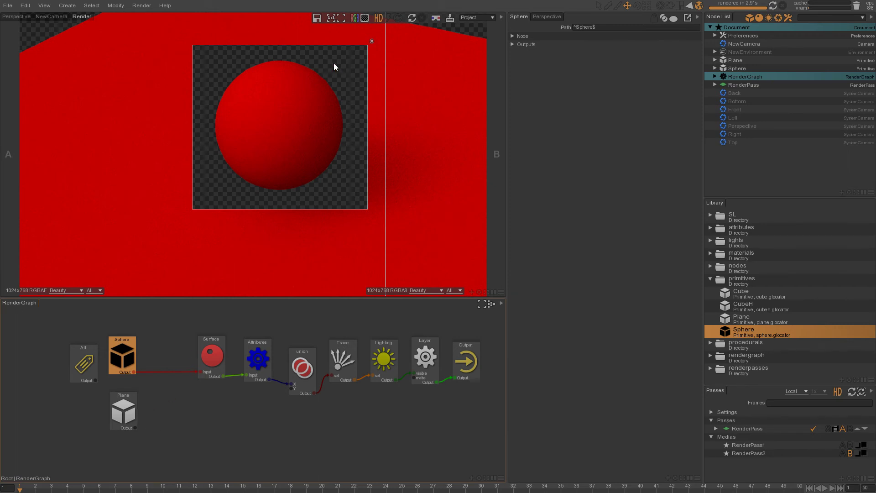
pyautogui.moveTo(122, 346)
pyautogui.mouseDown()
pyautogui.moveTo(138, 344)
pyautogui.moveTo(122, 348)
pyautogui.mouseUp()
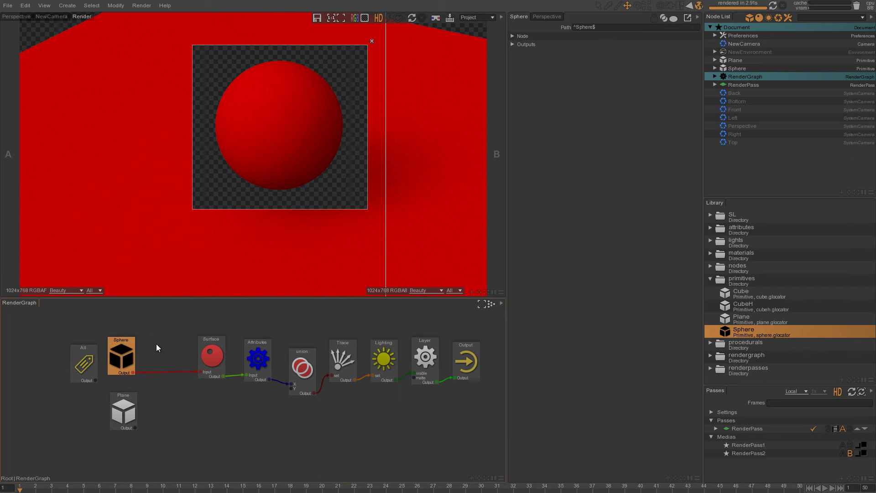
pyautogui.moveTo(127, 427); pyautogui.dragTo(124, 430)
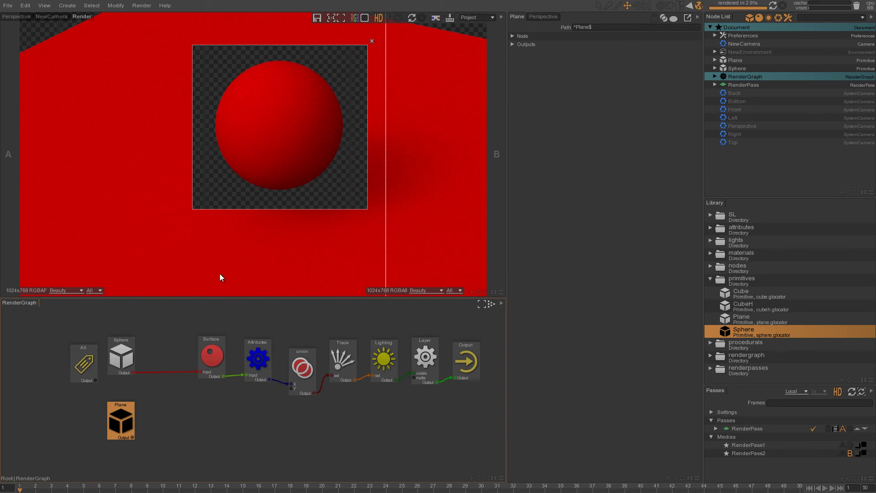
# - Connect the Plane node into the Sphere-to-Surface link through a union, and render the region again
pyautogui.moveTo(133, 438); pyautogui.dragTo(171, 373)
pyautogui.click(170, 373)
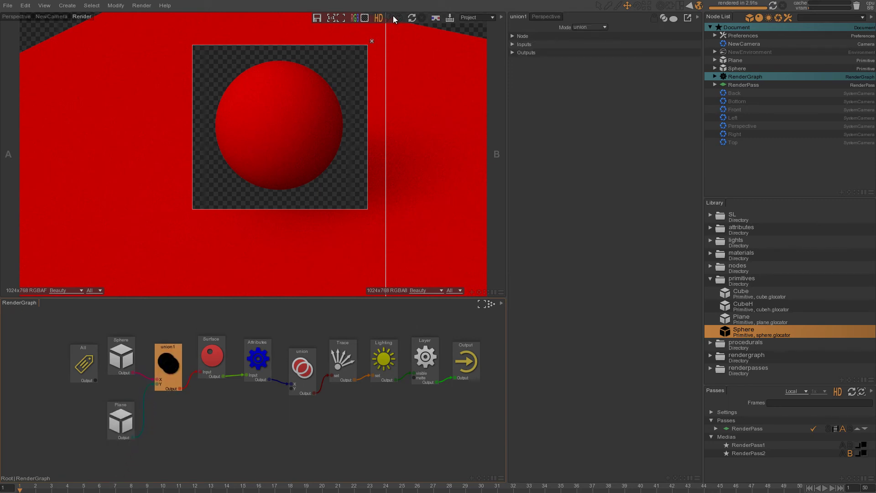
pyautogui.click(412, 18)
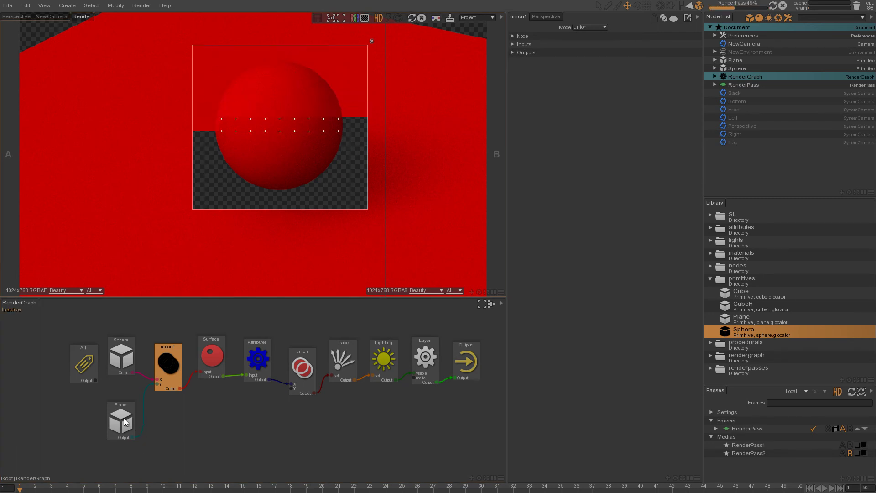
pyautogui.moveTo(124, 418); pyautogui.dragTo(127, 410)
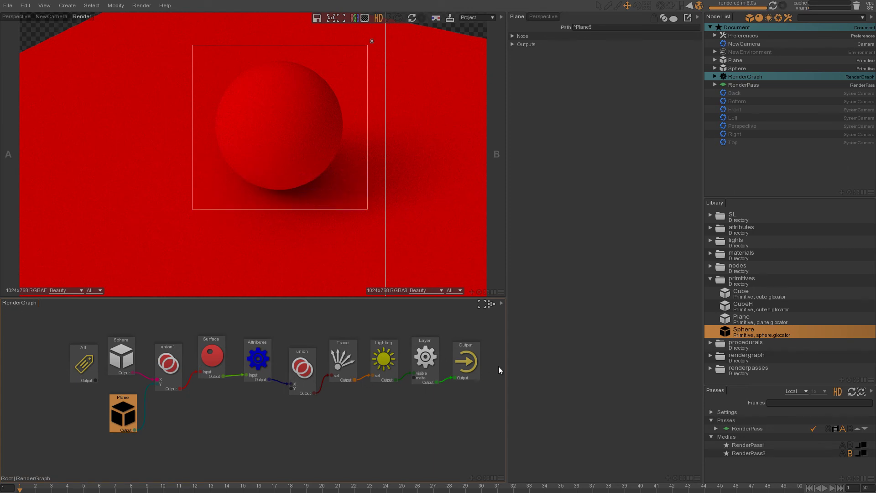
# - Select the Sphere primitive in the scene to trace its path through the render graph
pyautogui.click(733, 67)
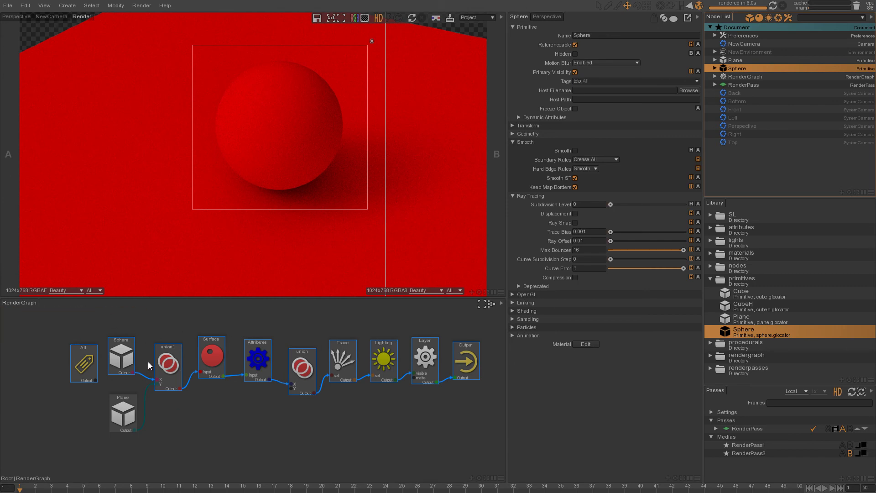
# - Delete the union between Sphere and Surface, and duplicate the Surface node
pyautogui.click(174, 371)
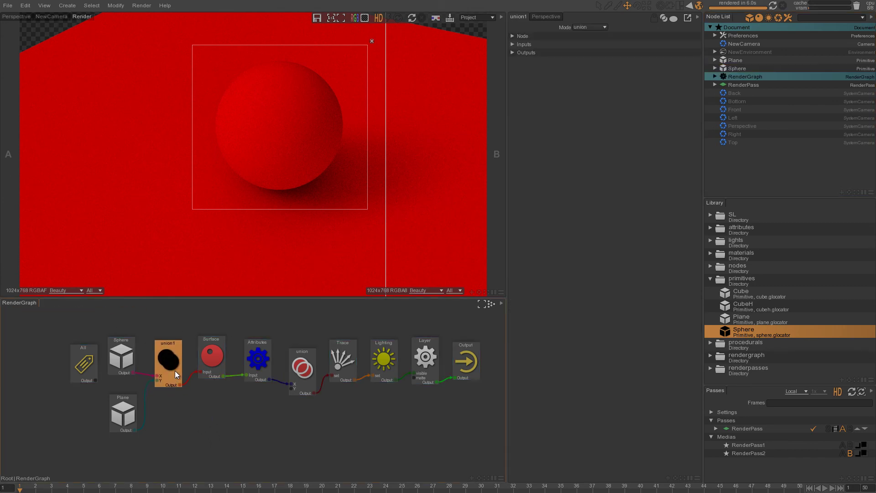
pyautogui.press('Delete')
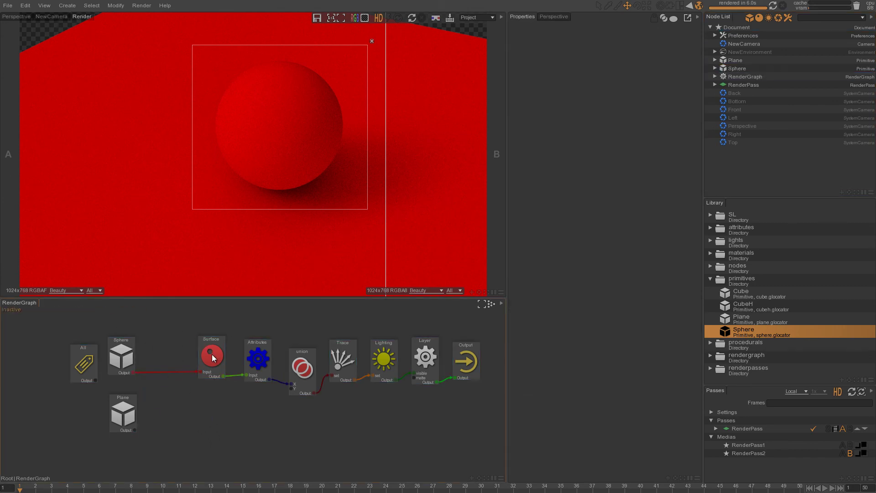
pyautogui.click(212, 354)
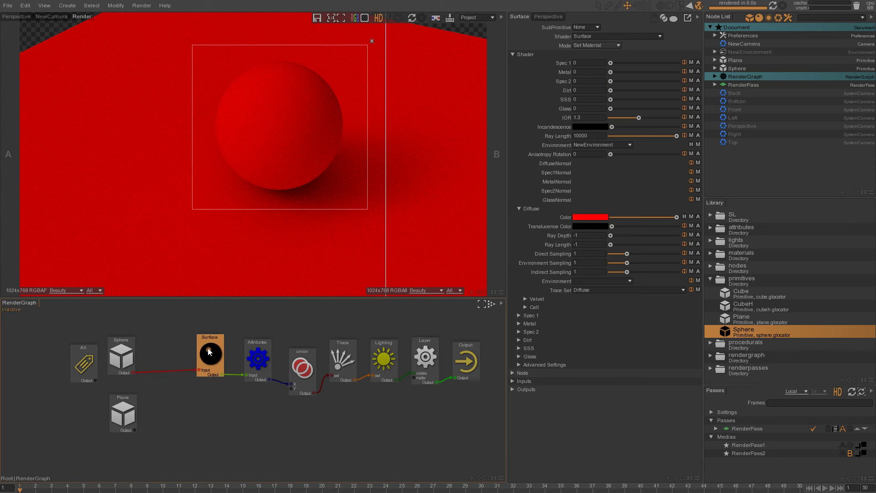
pyautogui.hotkey('ctrl', 'd')
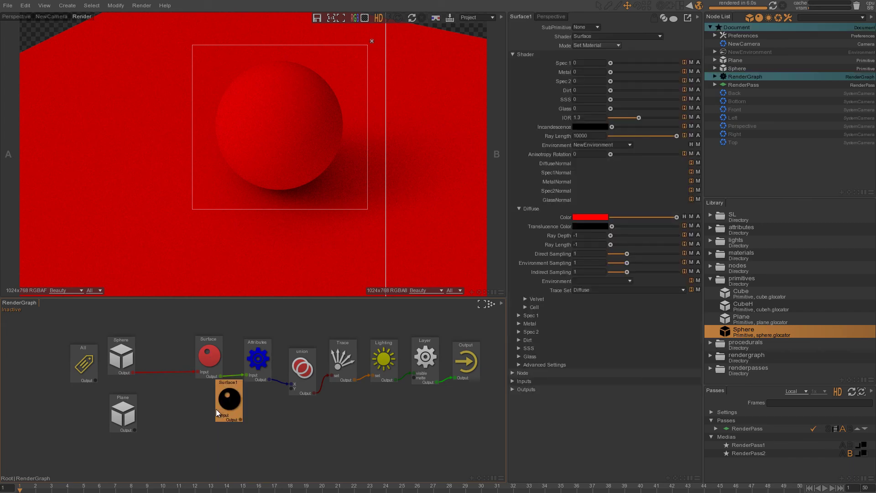
# - Connect the Plane node to the duplicated Surface node, and place each surface node beside its primitive
pyautogui.moveTo(216, 409); pyautogui.dragTo(192, 424)
pyautogui.moveTo(135, 430); pyautogui.dragTo(180, 416)
pyautogui.moveTo(205, 359); pyautogui.dragTo(161, 359)
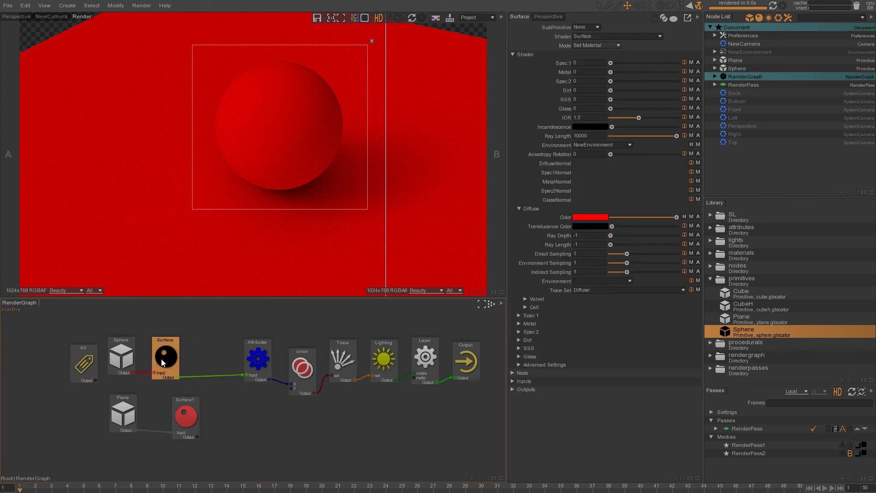
pyautogui.moveTo(183, 418); pyautogui.dragTo(160, 415)
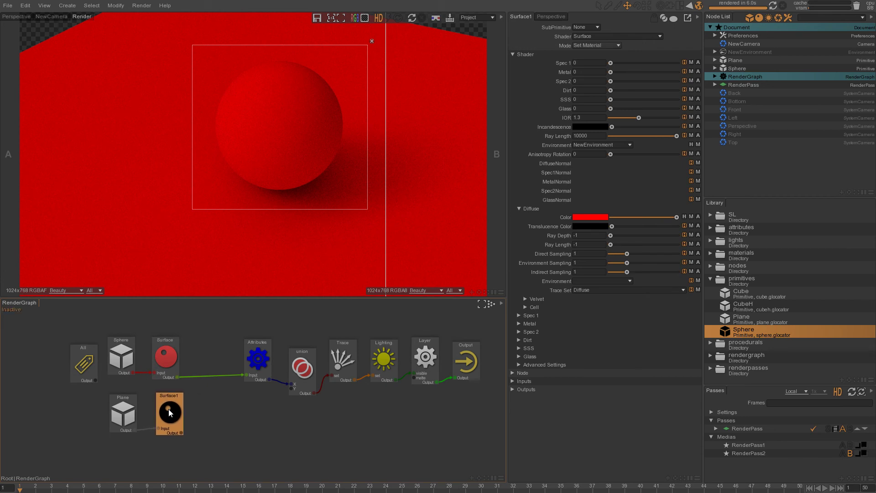
# - Rename the duplicated Surface node as shader_plan
pyautogui.click(516, 374)
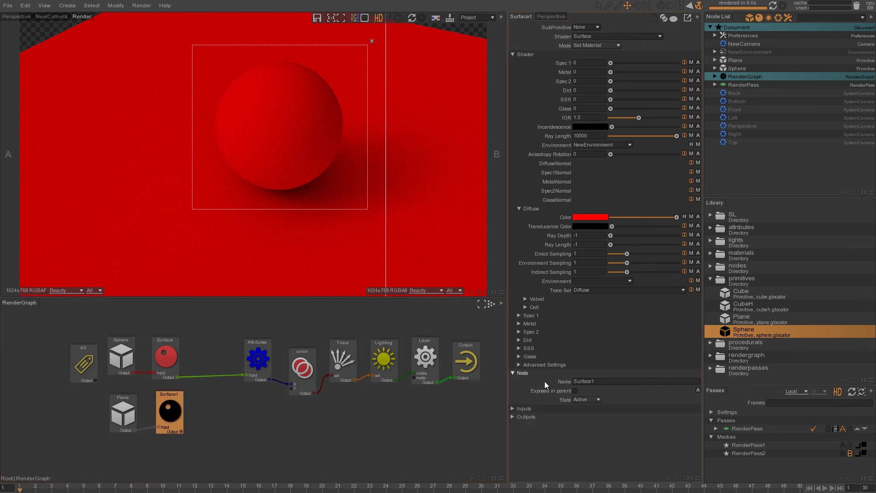
pyautogui.press('Tab')
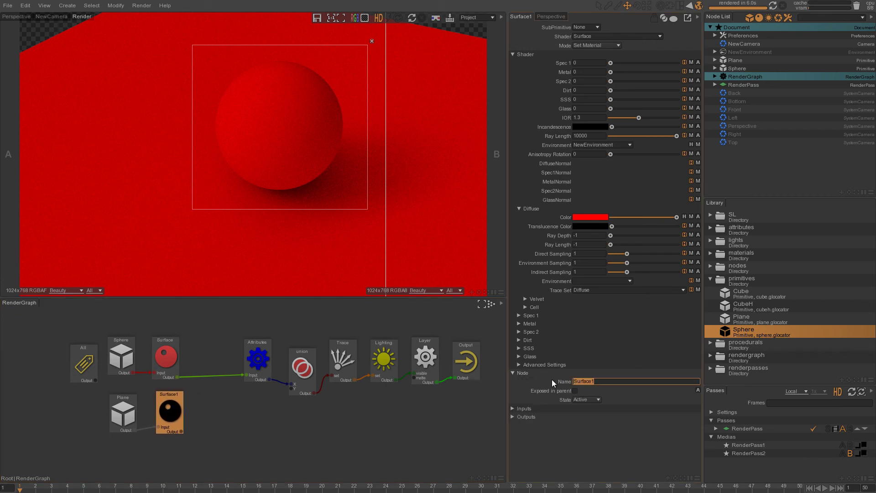
pyautogui.write('shader_plan')
pyautogui.press('Return')
# - Align shader_plan beneath Surface and connect its output into the Surface-to-Attributes link through a union
pyautogui.moveTo(170, 414); pyautogui.dragTo(165, 416)
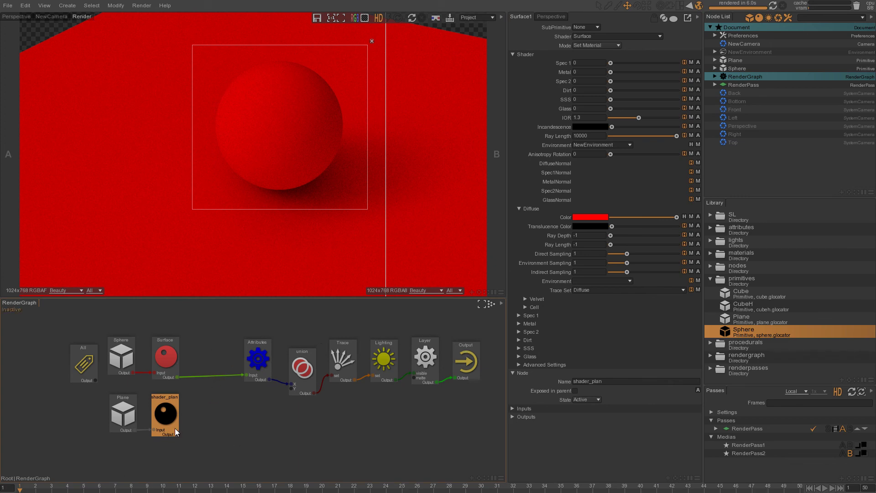
pyautogui.moveTo(177, 434); pyautogui.dragTo(205, 379)
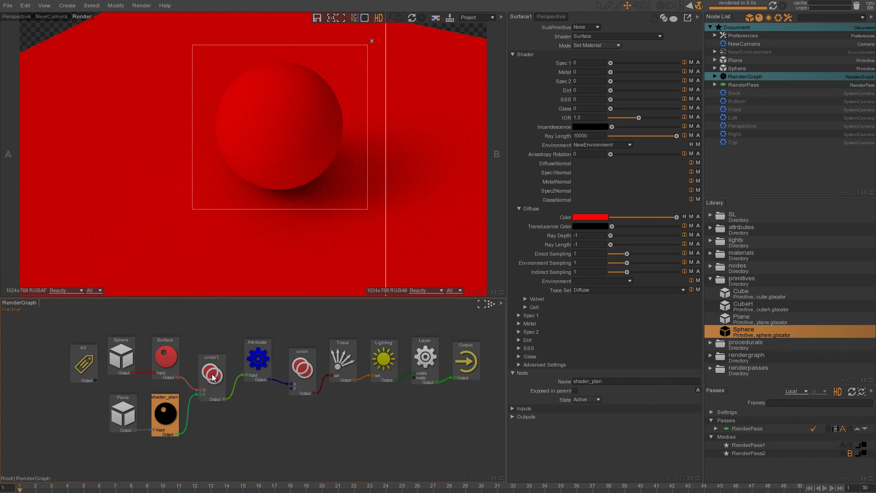
pyautogui.click(215, 365)
# - Set the diffuse color of shader_plan to blue and render the region again
pyautogui.click(172, 409)
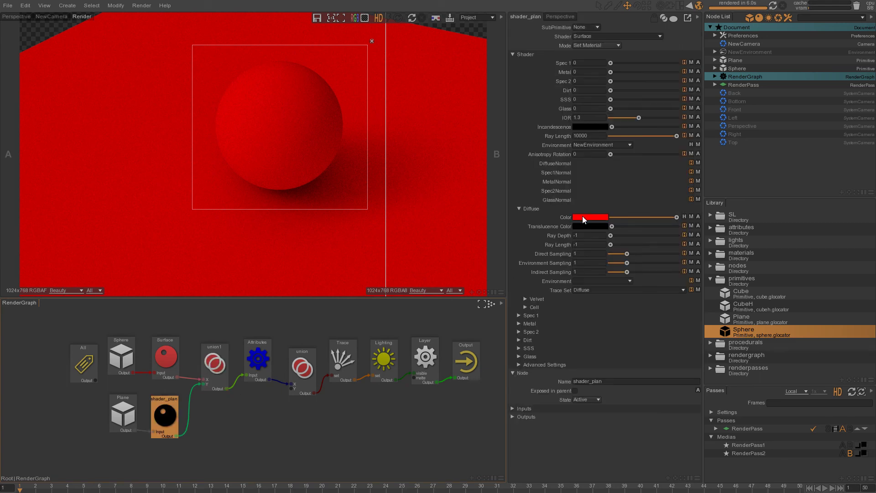
pyautogui.click(593, 217)
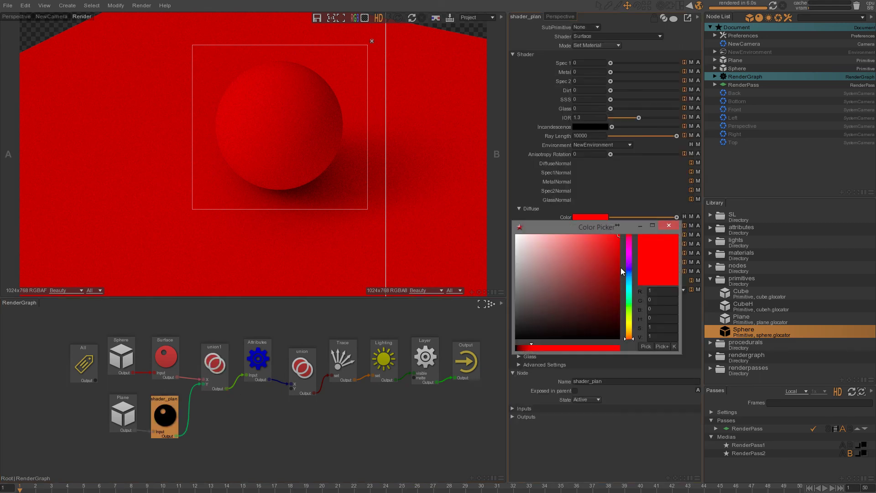
pyautogui.click(628, 273)
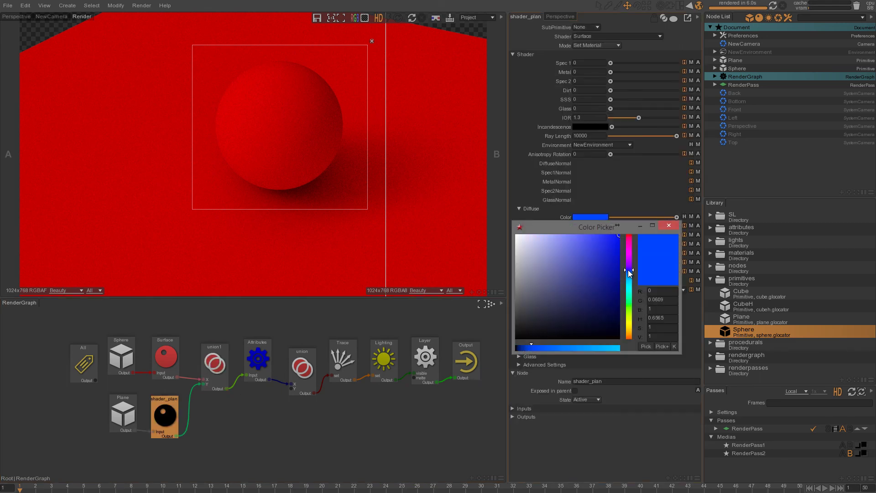
pyautogui.click(669, 225)
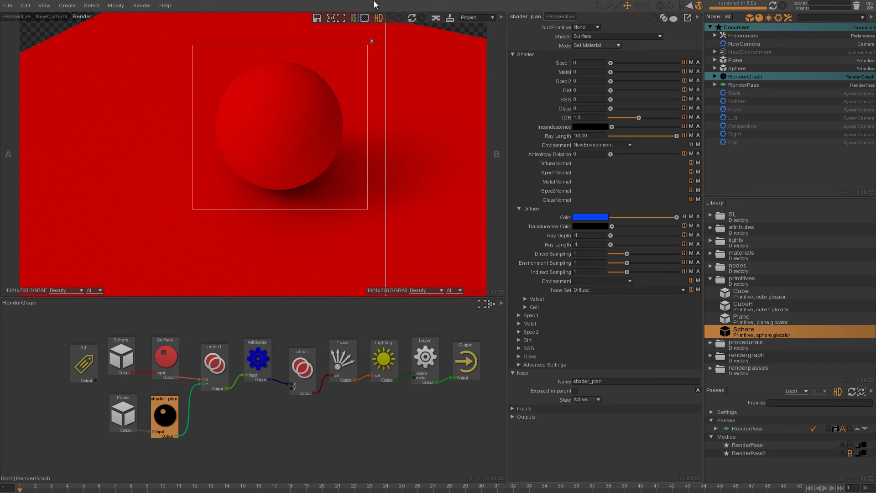
pyautogui.click(412, 19)
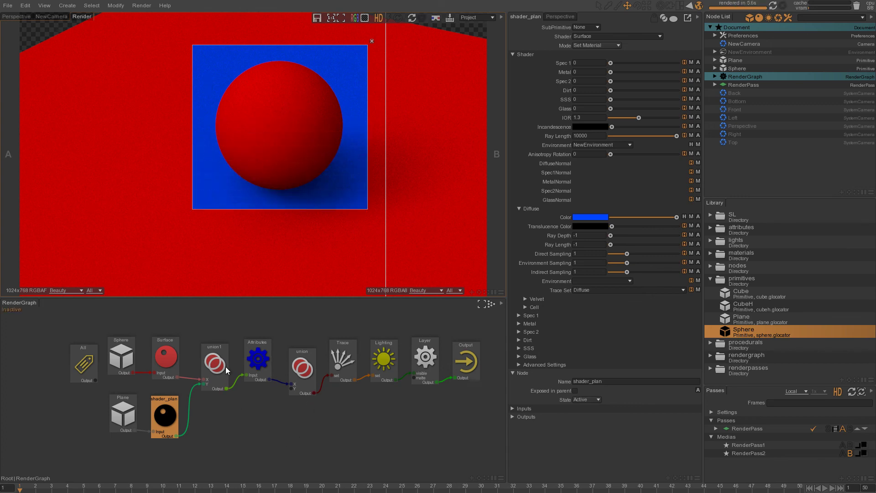
# - Detach the Attributes node and insert it between Surface and the first union, with Sphere and Surface spaced evenly ahead of it
pyautogui.moveTo(225, 362); pyautogui.dragTo(228, 360)
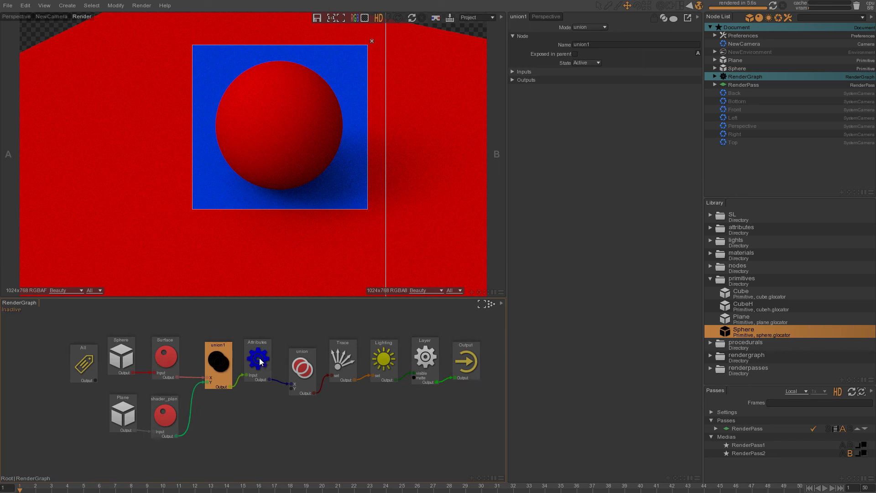
pyautogui.moveTo(261, 362); pyautogui.dragTo(262, 430)
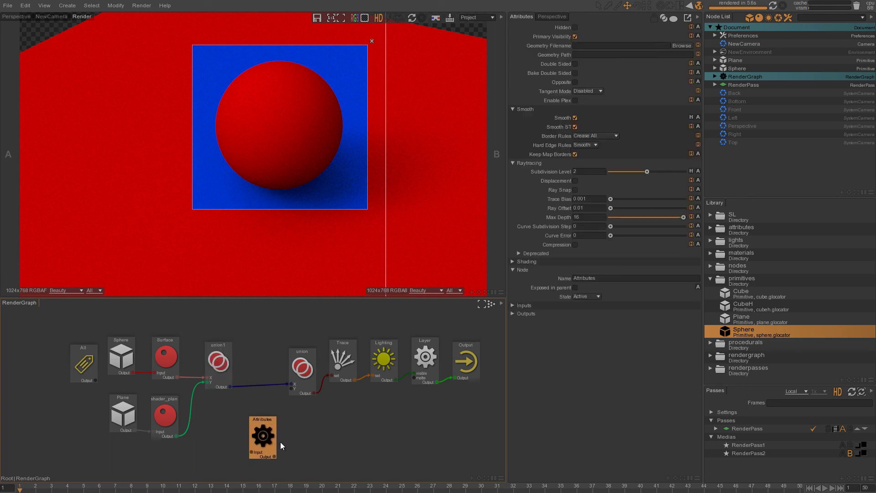
pyautogui.moveTo(177, 320); pyautogui.dragTo(56, 361)
pyautogui.click(253, 435)
pyautogui.moveTo(254, 434)
pyautogui.mouseDown()
pyautogui.moveTo(158, 374)
pyautogui.moveTo(154, 385)
pyautogui.moveTo(167, 357)
pyautogui.mouseUp()
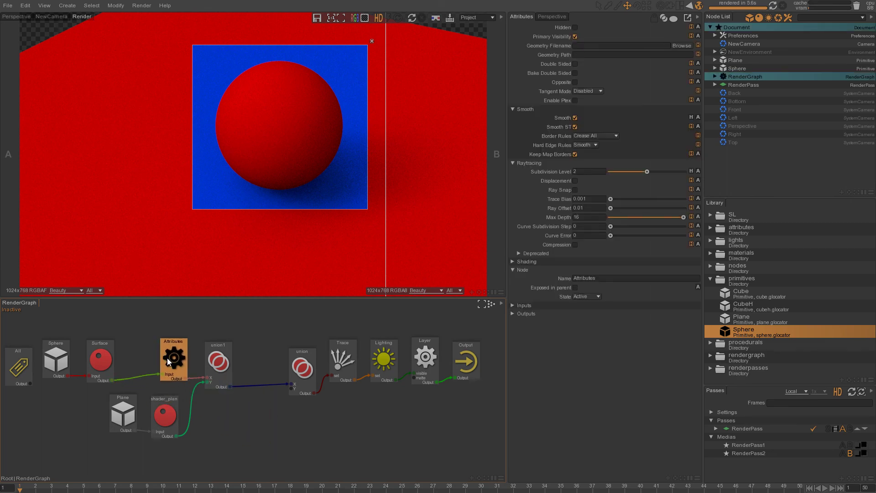
pyautogui.moveTo(142, 331)
pyautogui.mouseDown()
pyautogui.moveTo(34, 362)
pyautogui.moveTo(84, 350)
pyautogui.mouseUp()
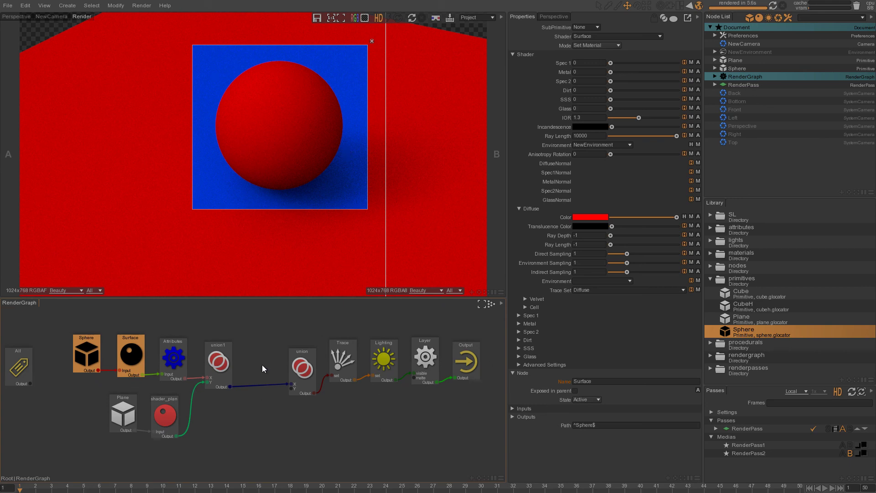
# - Delete the union ahead of Trace and move the Trace, Lighting, Layer and Output nodes closer to the remaining union
pyautogui.moveTo(298, 362); pyautogui.dragTo(287, 365)
pyautogui.press('Delete')
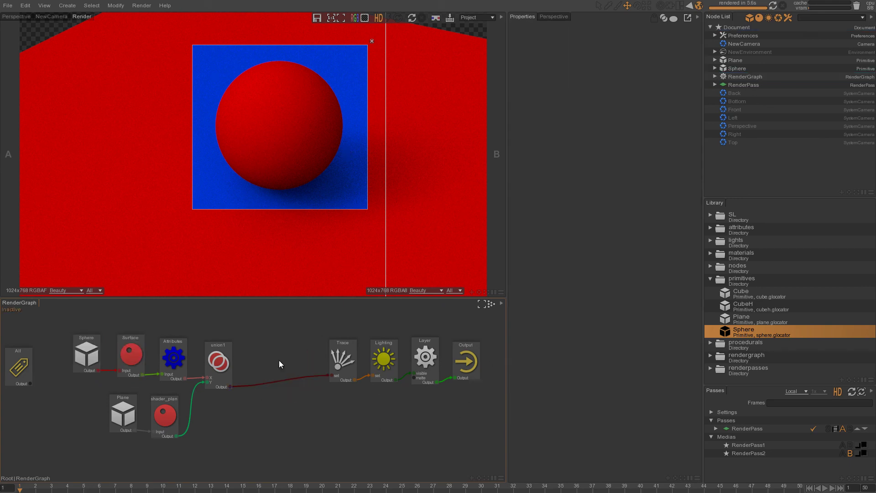
pyautogui.moveTo(492, 334)
pyautogui.mouseDown()
pyautogui.moveTo(341, 379)
pyautogui.moveTo(278, 374)
pyautogui.mouseUp()
pyautogui.moveTo(218, 415); pyautogui.dragTo(303, 427, button='middle')
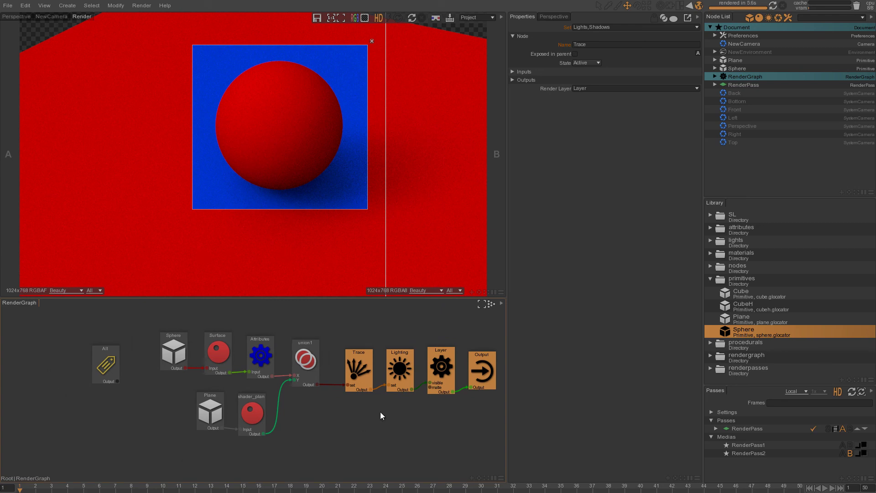